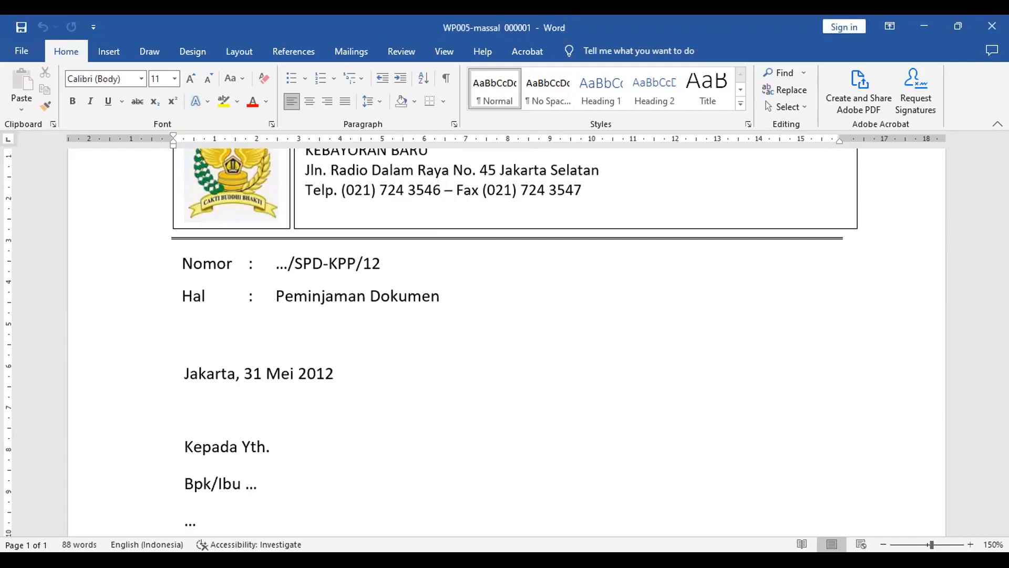
Switch to IMG_20230524_0003.pdf to review the mass letter requirements, and return to the WP005-massal letter in Word.
{"action": "left_click", "coordinate": [303, 561]}
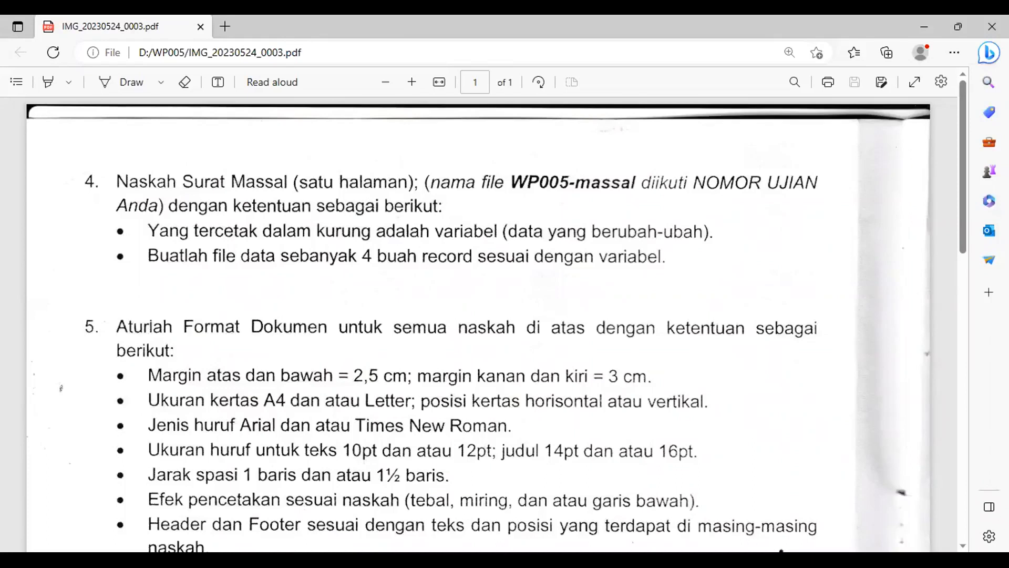
{"action": "key", "text": "alt+Tab"}
{"action": "scroll", "coordinate": [432, 467], "scroll_direction": "up", "scroll_amount": 3}
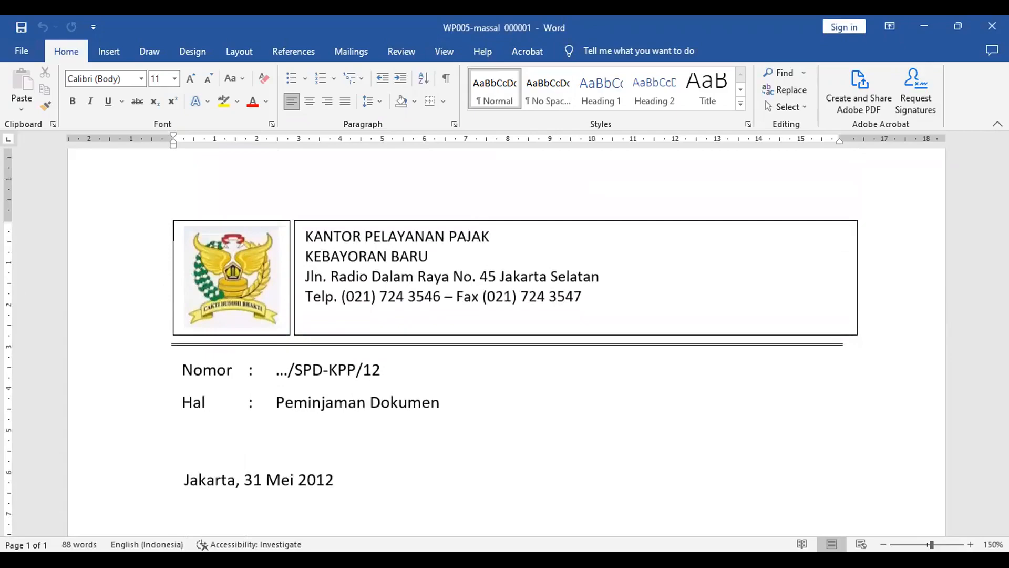
{"action": "key", "text": "alt+Tab"}
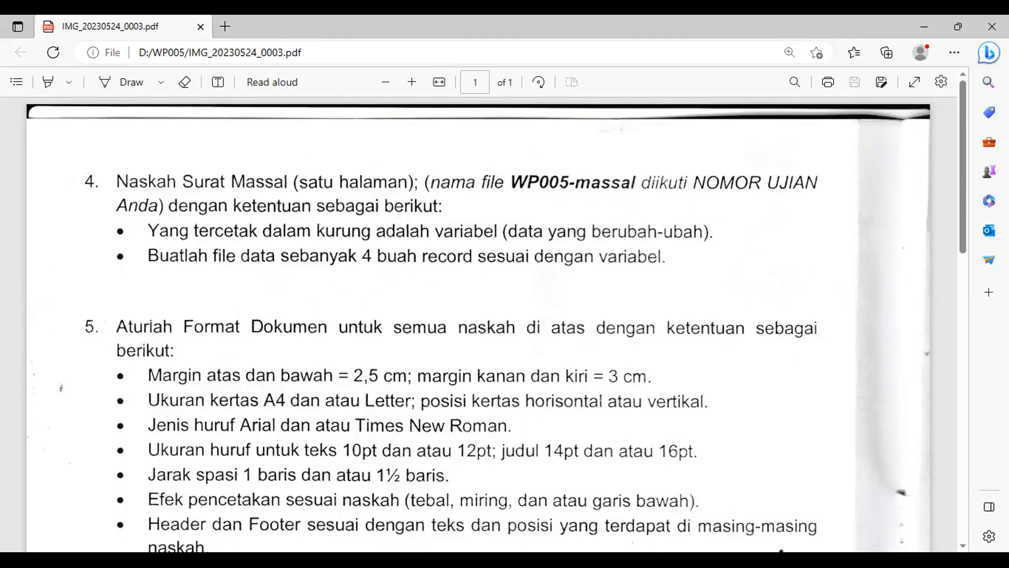
{"action": "key", "text": "alt+Tab"}
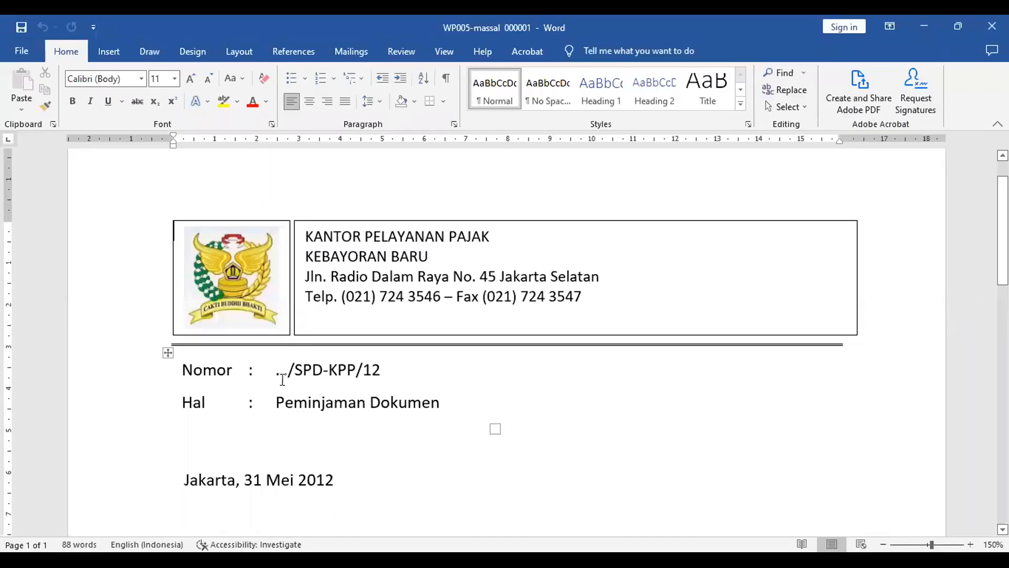
Format the ellipsis placeholder before /SPD-KPP/12 in the Nomor line as red and bold.
{"action": "double_click", "coordinate": [282, 373]}
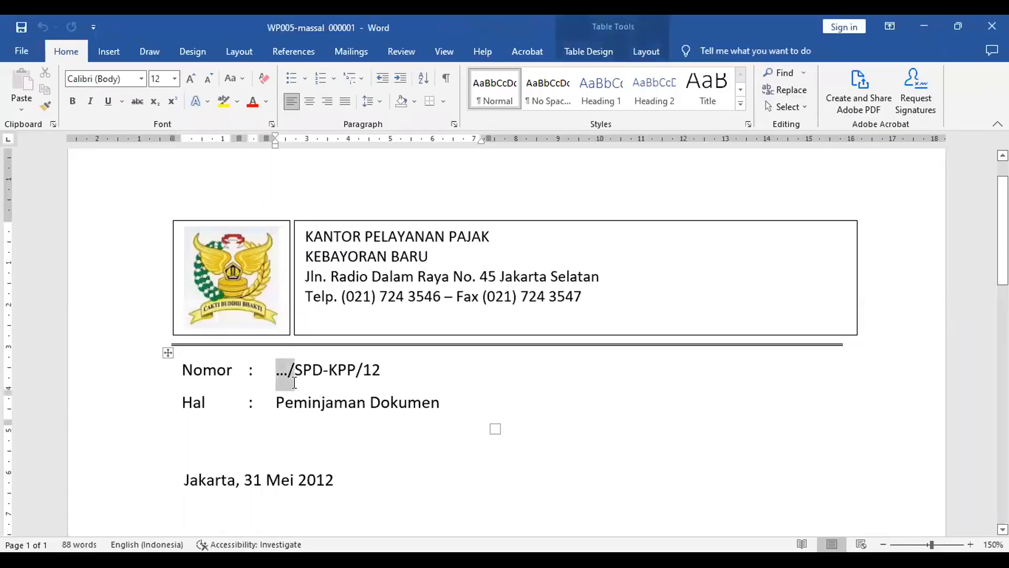
{"action": "left_click", "coordinate": [279, 376]}
{"action": "left_click_drag", "start_coordinate": [279, 375], "coordinate": [288, 375]}
{"action": "left_click", "coordinate": [252, 102]}
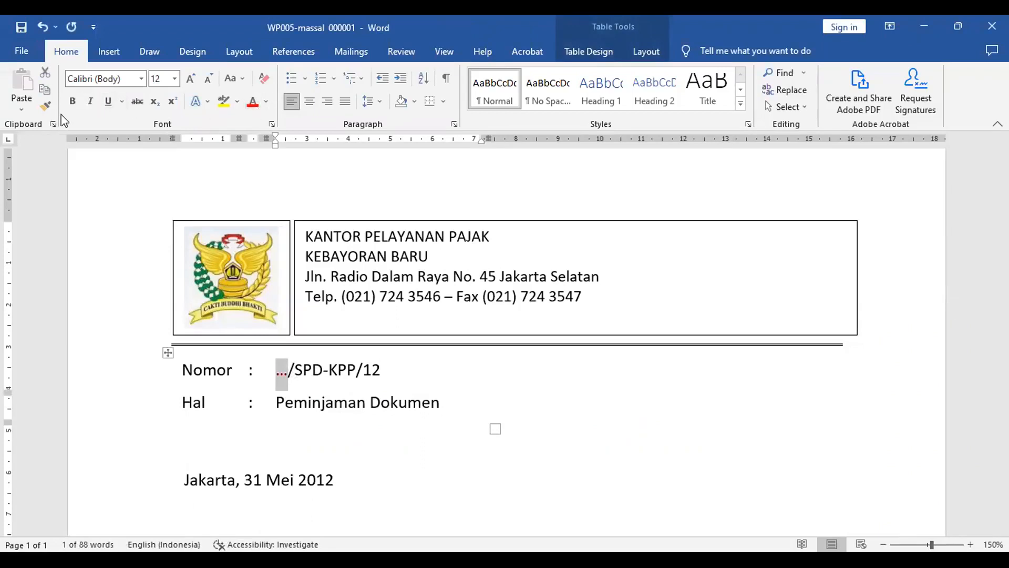
{"action": "left_click", "coordinate": [73, 103]}
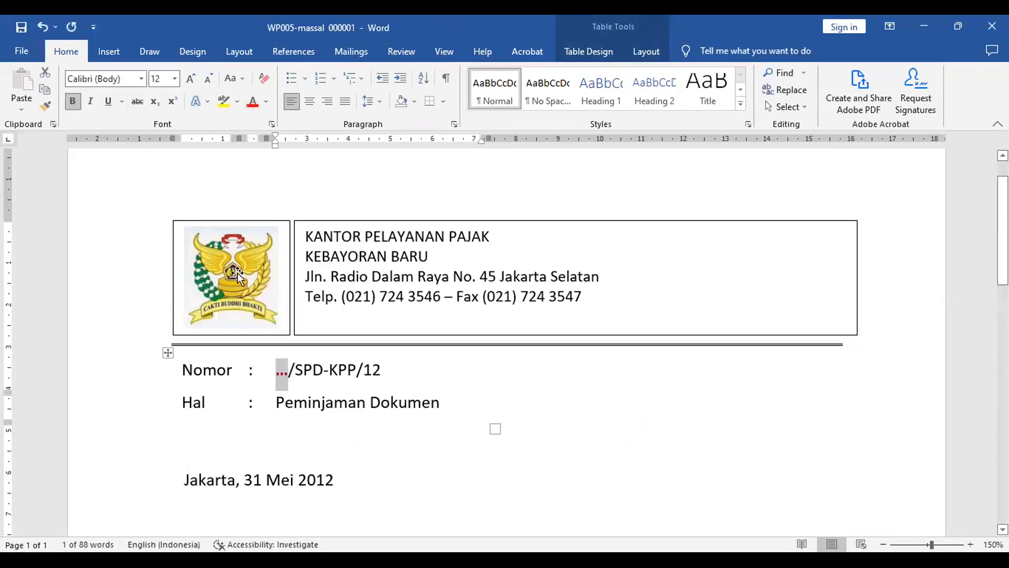
Make the ellipsis placeholder after Bpk/Ibu red and bold.
{"action": "scroll", "coordinate": [415, 467], "scroll_direction": "down", "scroll_amount": 4}
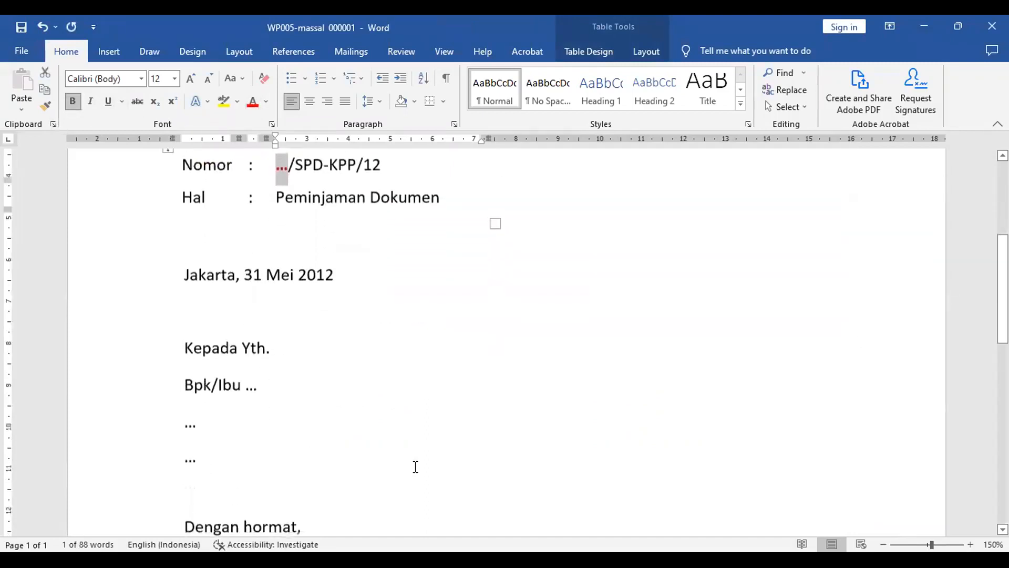
{"action": "scroll", "coordinate": [416, 467], "scroll_direction": "down", "scroll_amount": 1}
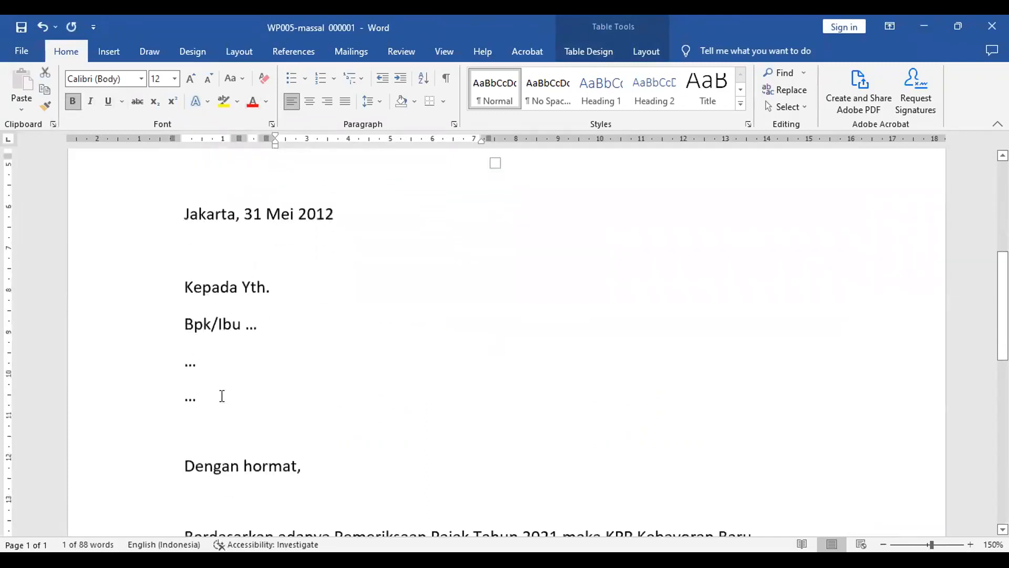
{"action": "double_click", "coordinate": [256, 322]}
{"action": "left_click", "coordinate": [251, 101]}
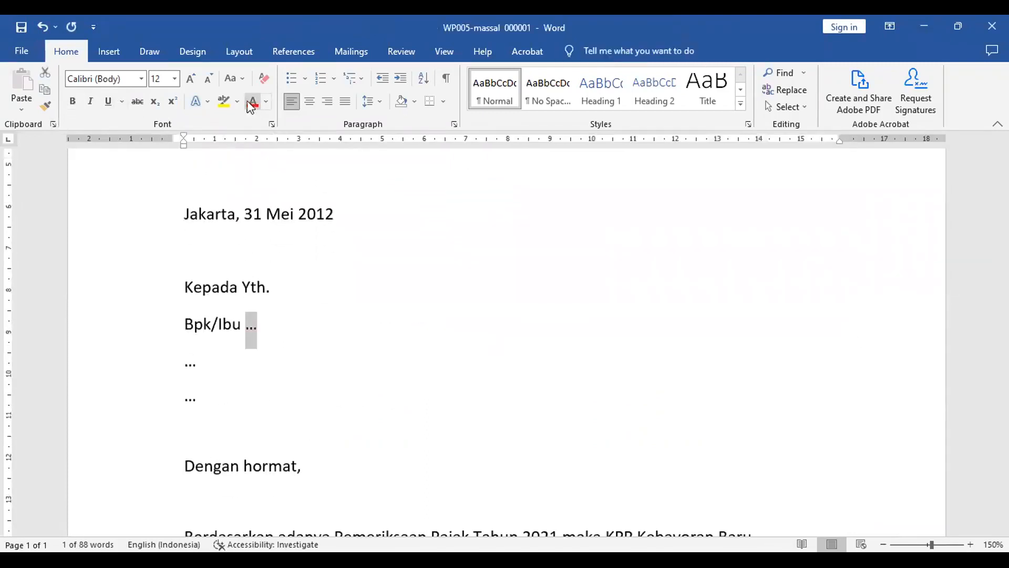
{"action": "left_click", "coordinate": [73, 101]}
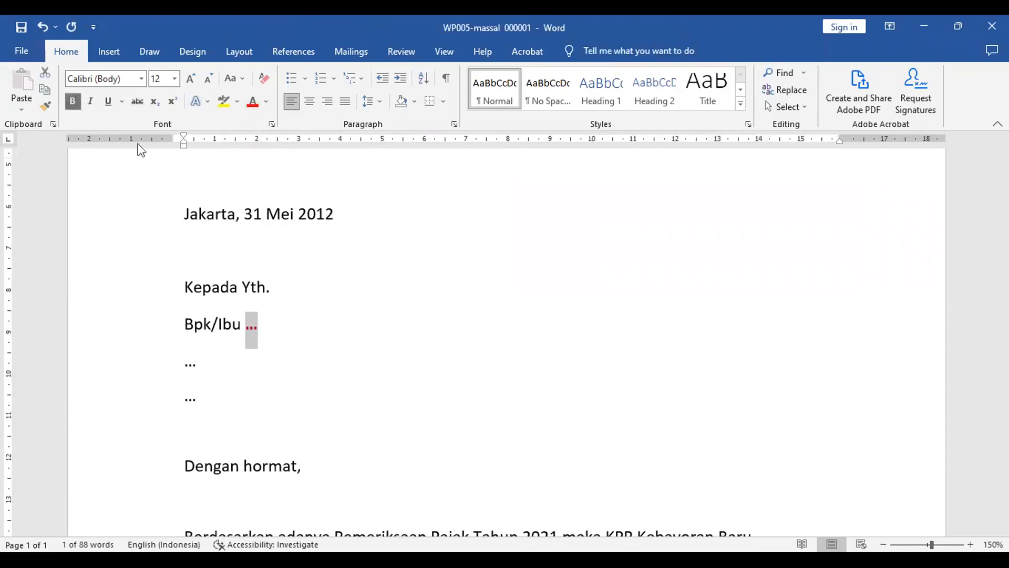
Format the two ellipsis placeholder lines below Bpk/Ibu as red, bold text.
{"action": "double_click", "coordinate": [187, 363]}
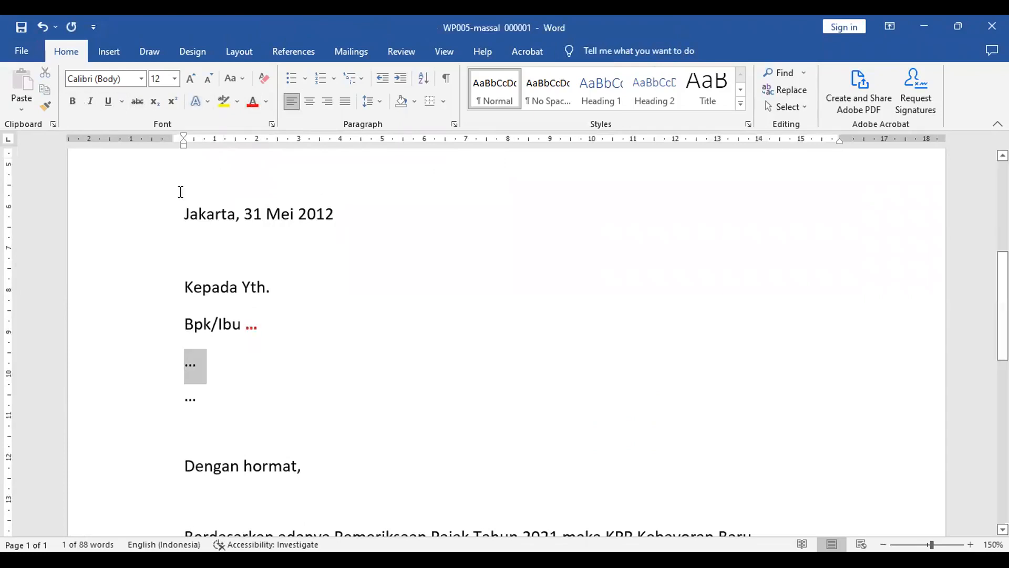
{"action": "left_click", "coordinate": [253, 105]}
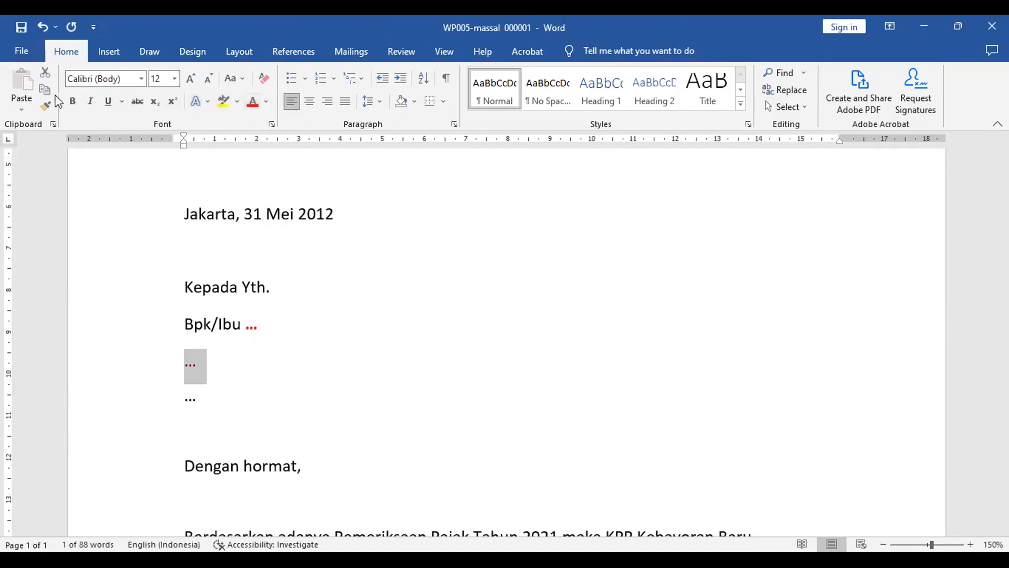
{"action": "left_click", "coordinate": [90, 101]}
{"action": "left_click", "coordinate": [74, 102]}
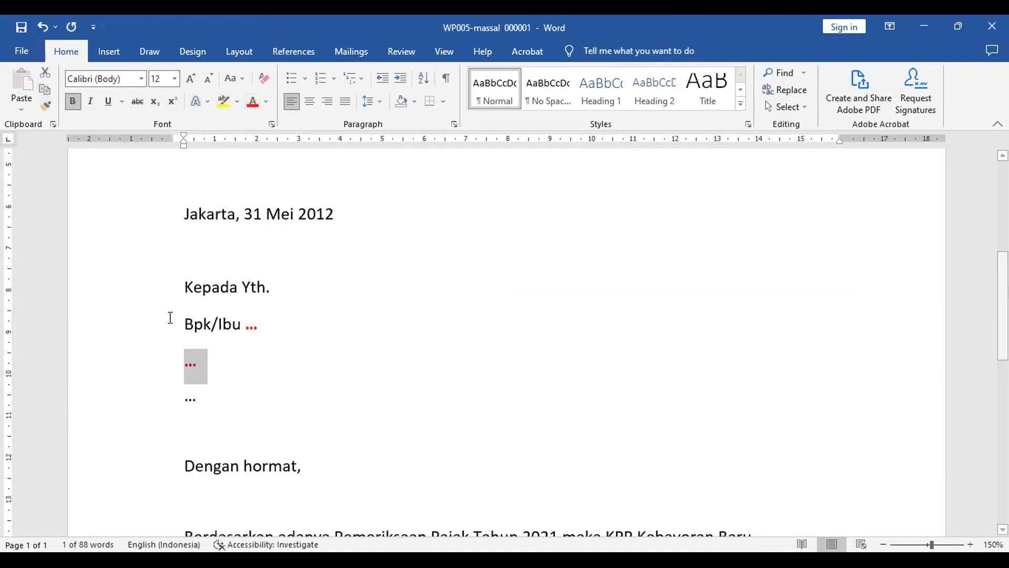
{"action": "left_click", "coordinate": [189, 404]}
{"action": "double_click", "coordinate": [189, 402]}
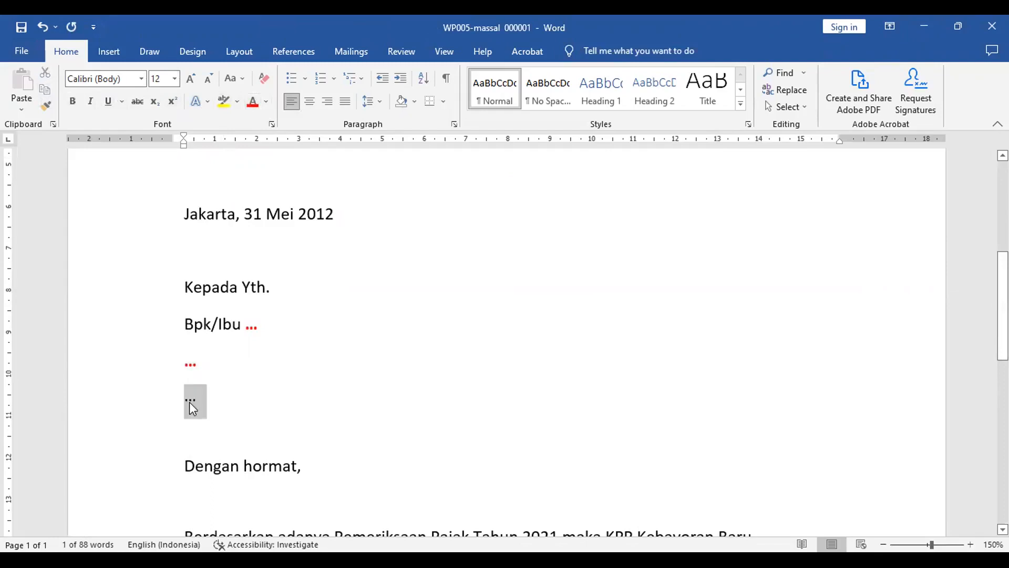
{"action": "left_click", "coordinate": [253, 102]}
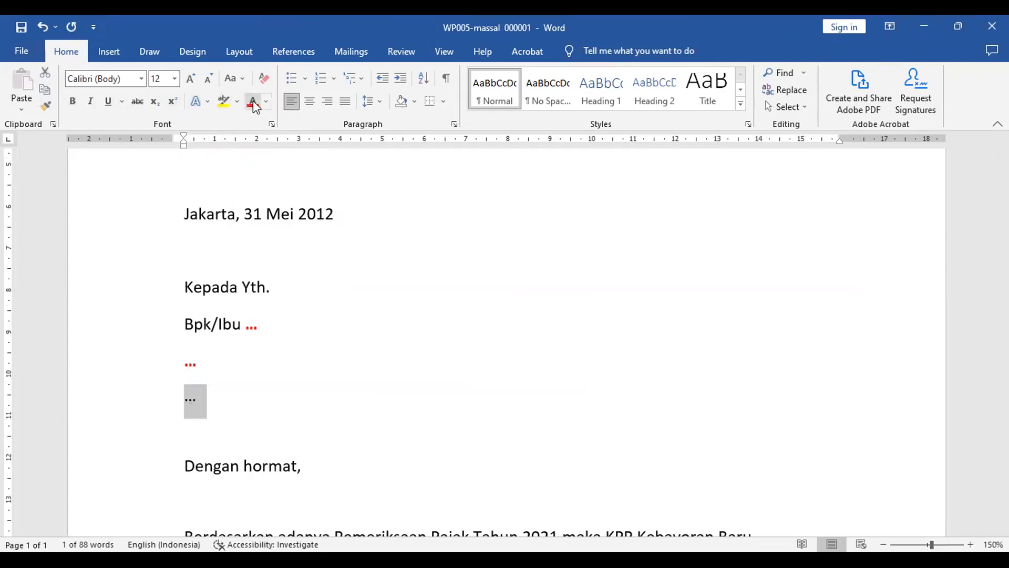
{"action": "left_click", "coordinate": [78, 103]}
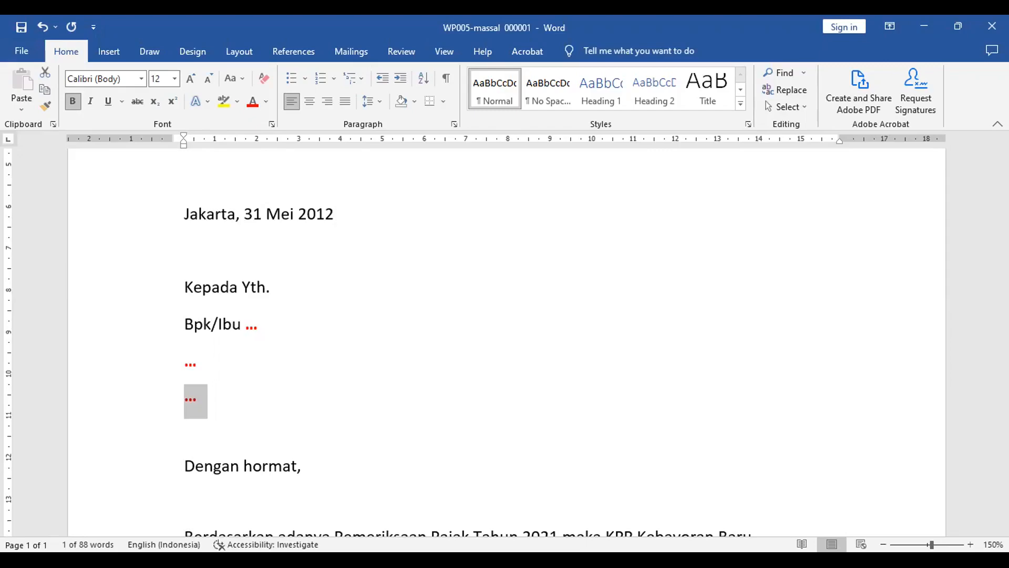
Recheck the PDF's requirements for the variables and the four-record data file, and return to the letter in Word.
{"action": "key", "text": "alt+Tab"}
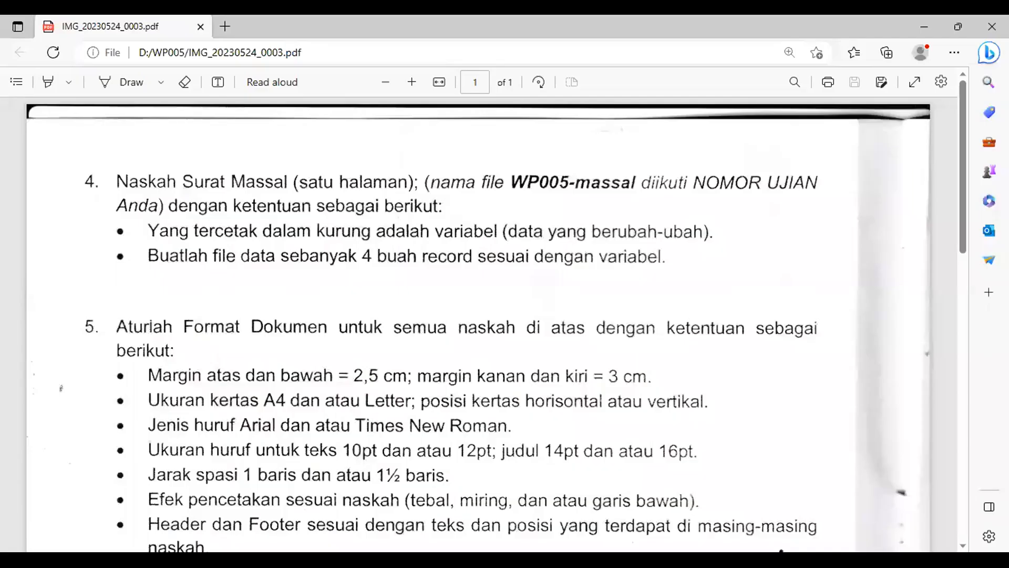
{"action": "key", "text": "alt+Tab"}
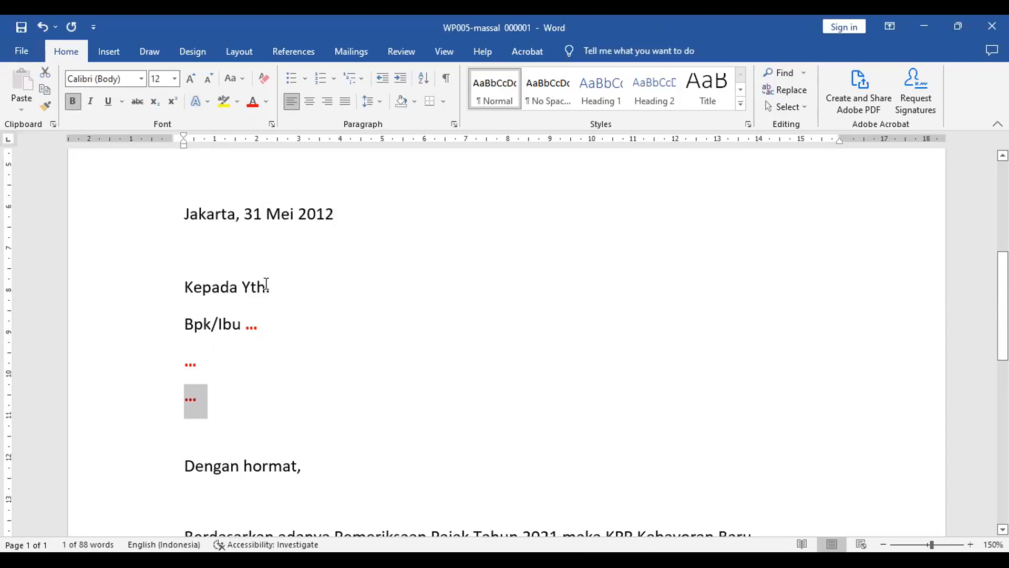
{"action": "scroll", "coordinate": [287, 313], "scroll_direction": "up", "scroll_amount": 3}
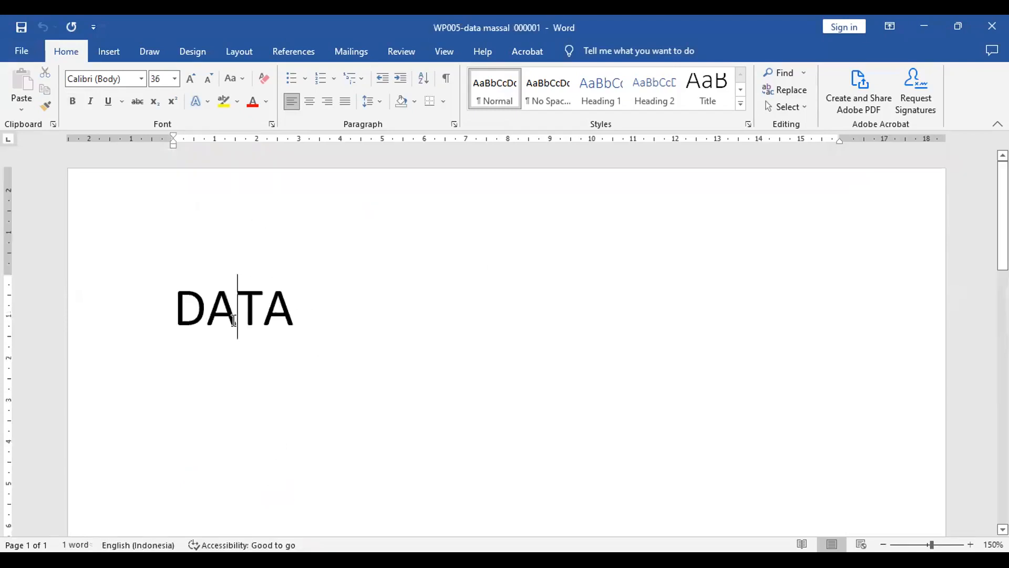
Delete the DATA text in the WP005-data massal document and apply the No Spacing style to the empty paragraph.
{"action": "triple_click", "coordinate": [234, 316]}
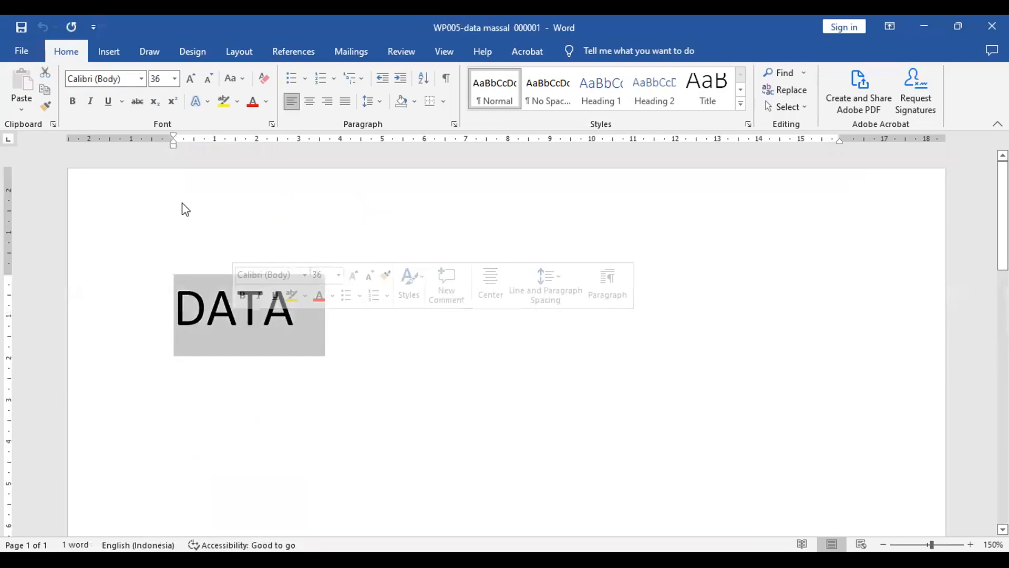
{"action": "left_click", "coordinate": [559, 92]}
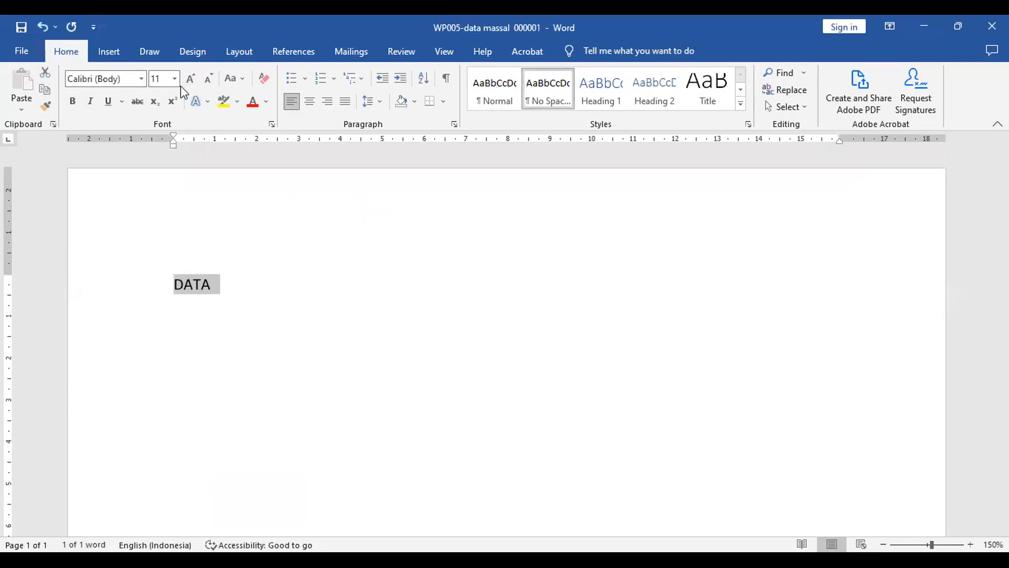
{"action": "key", "text": "Delete"}
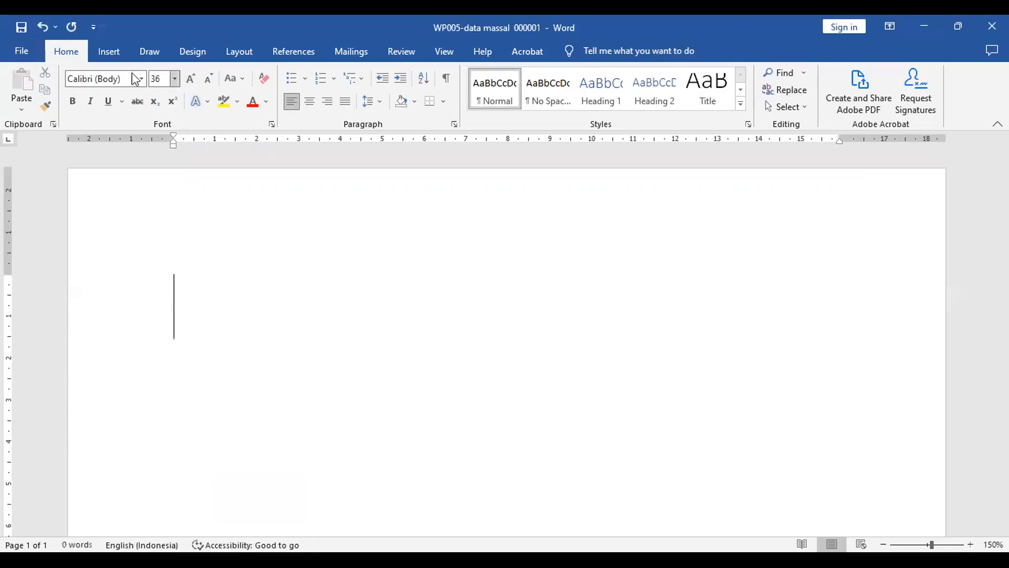
{"action": "triple_click", "coordinate": [495, 238]}
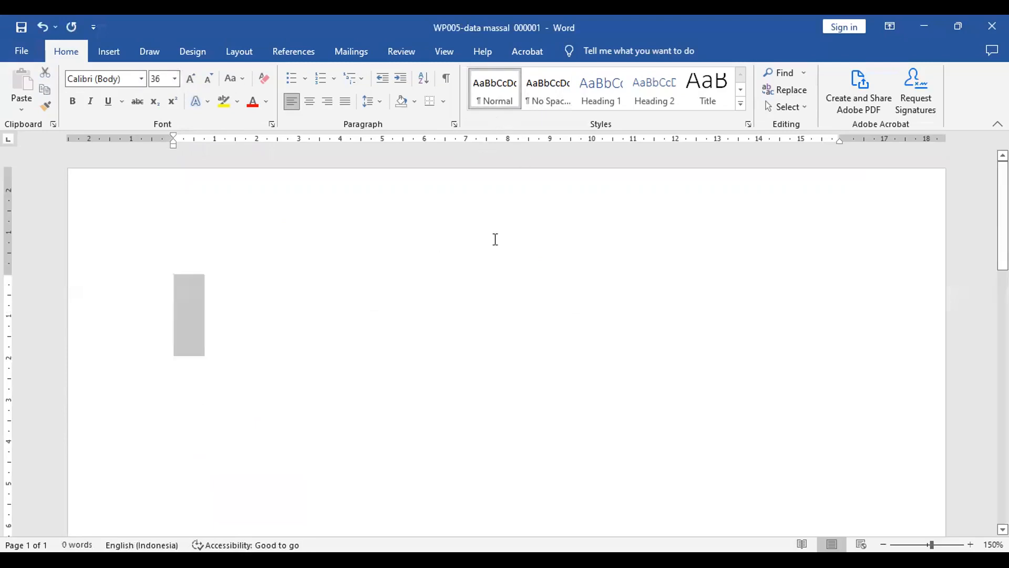
{"action": "left_click", "coordinate": [550, 87]}
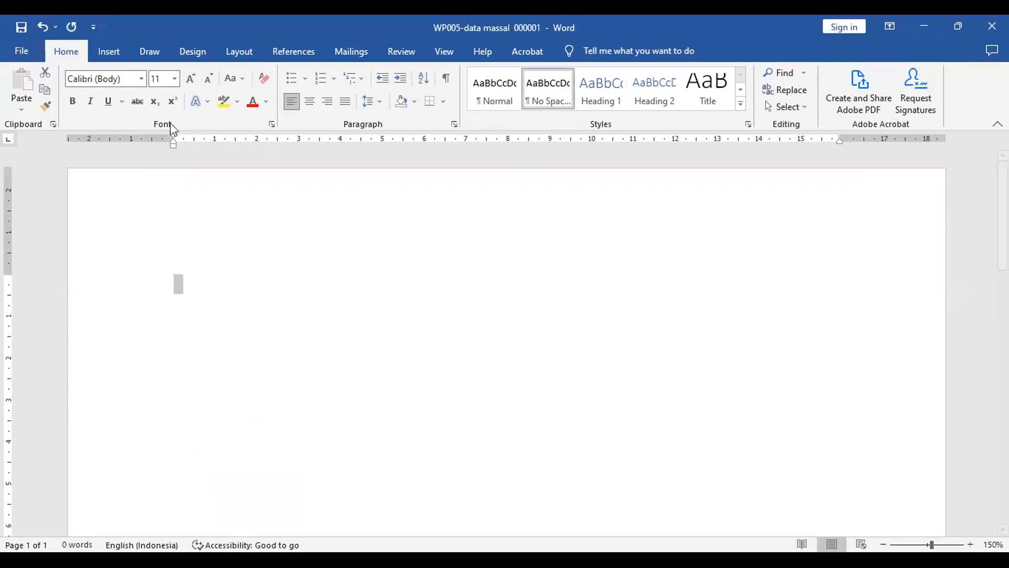
{"action": "left_click", "coordinate": [115, 53]}
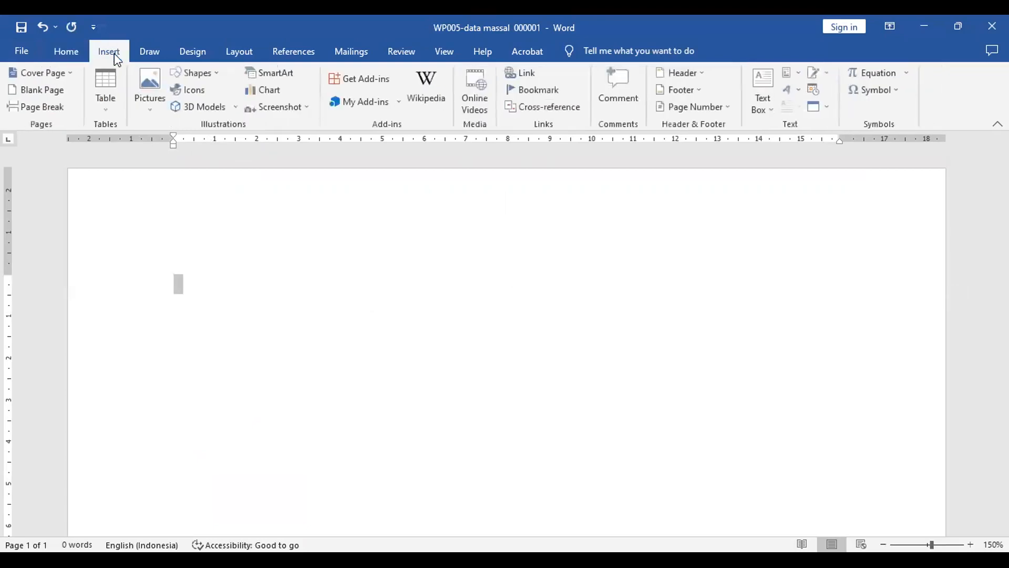
{"action": "left_click", "coordinate": [106, 86]}
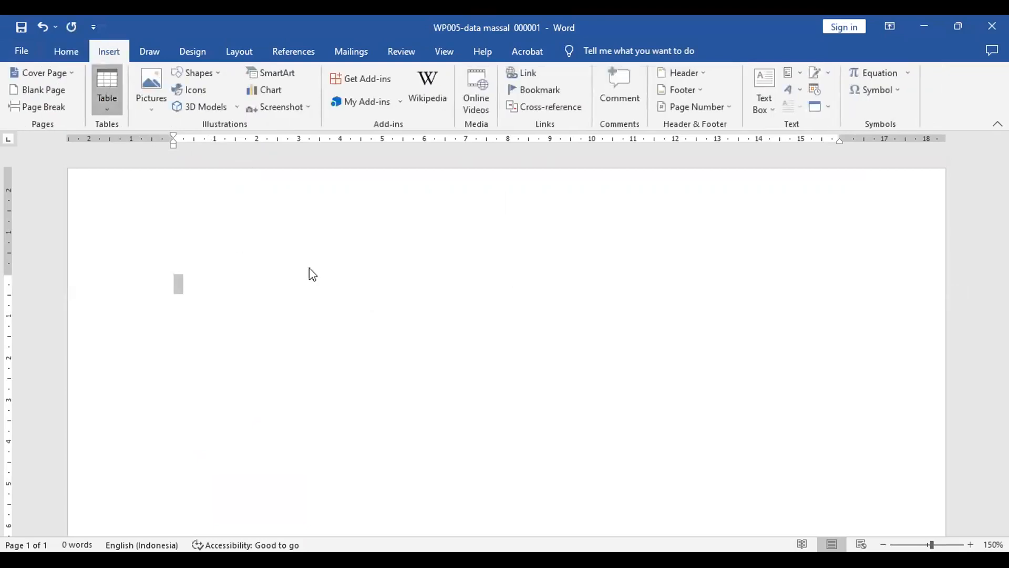
{"action": "left_click", "coordinate": [357, 335]}
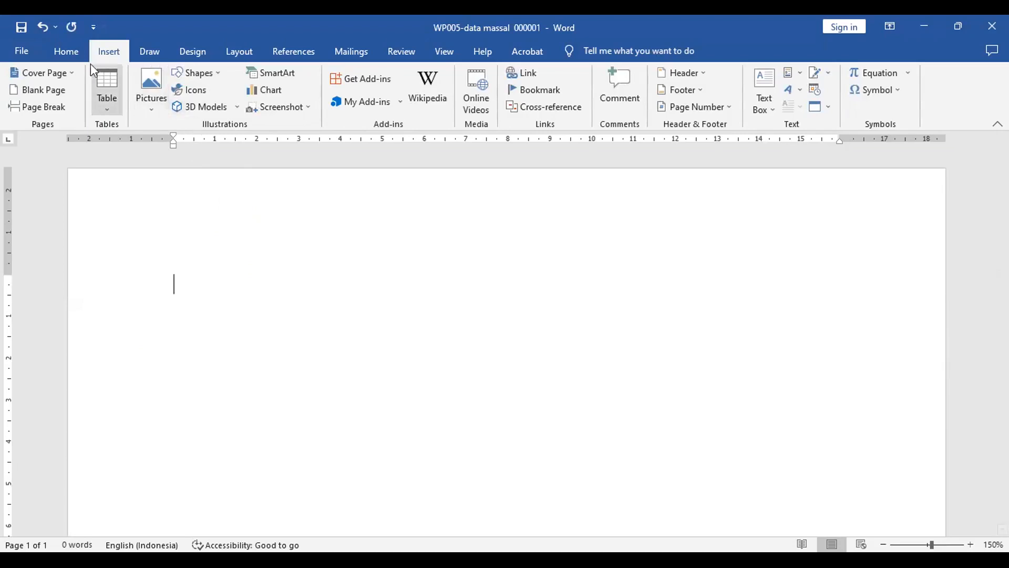
{"action": "left_click", "coordinate": [69, 53]}
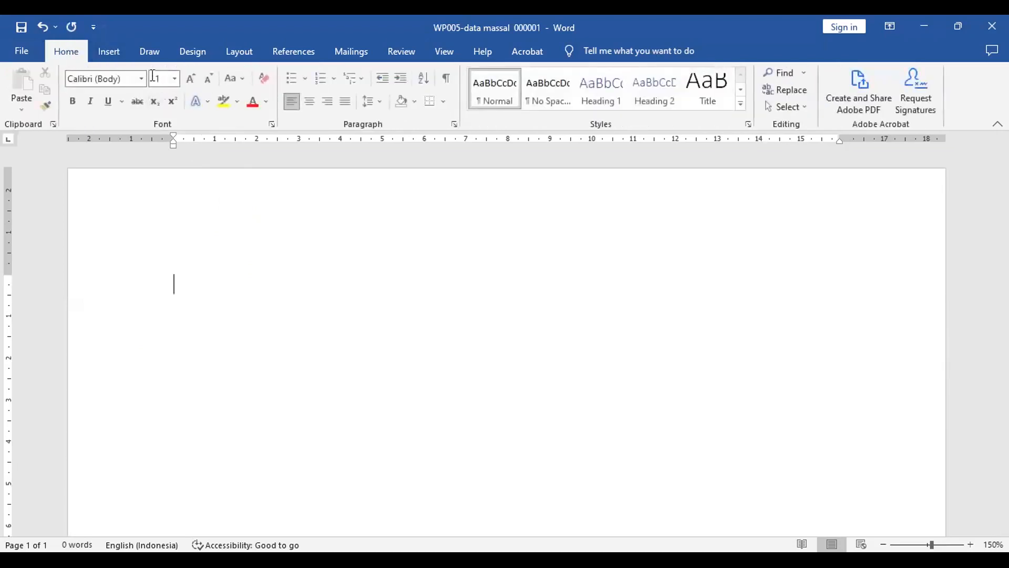
Insert a table with four columns and five rows in the empty data document.
{"action": "left_click", "coordinate": [107, 54]}
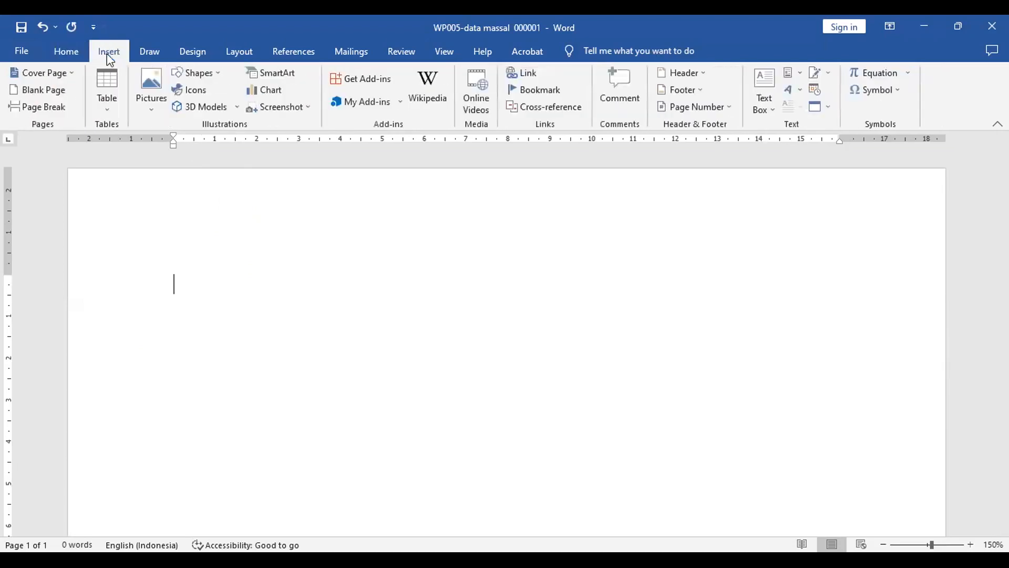
{"action": "left_click", "coordinate": [108, 84]}
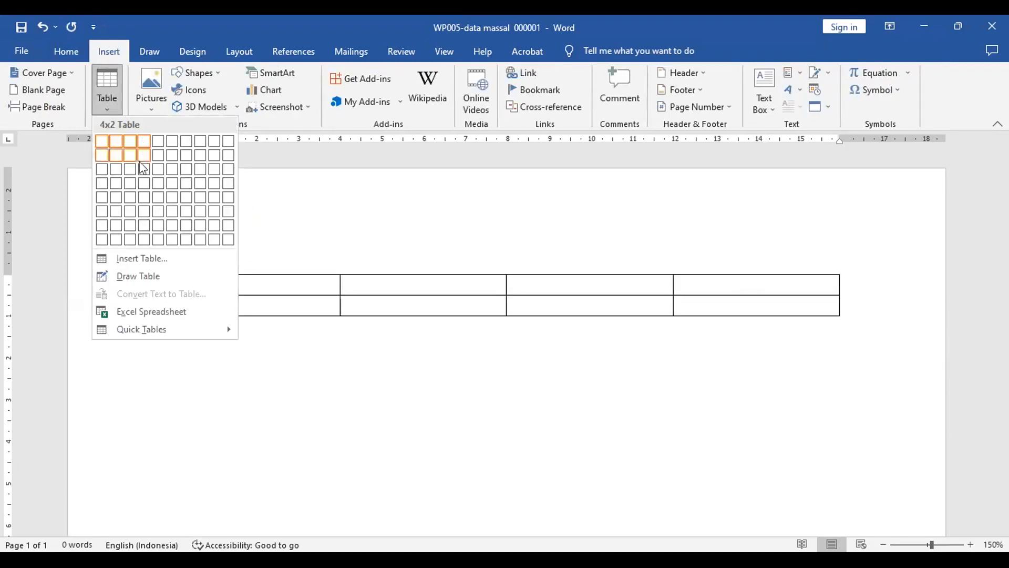
{"action": "left_click", "coordinate": [150, 202]}
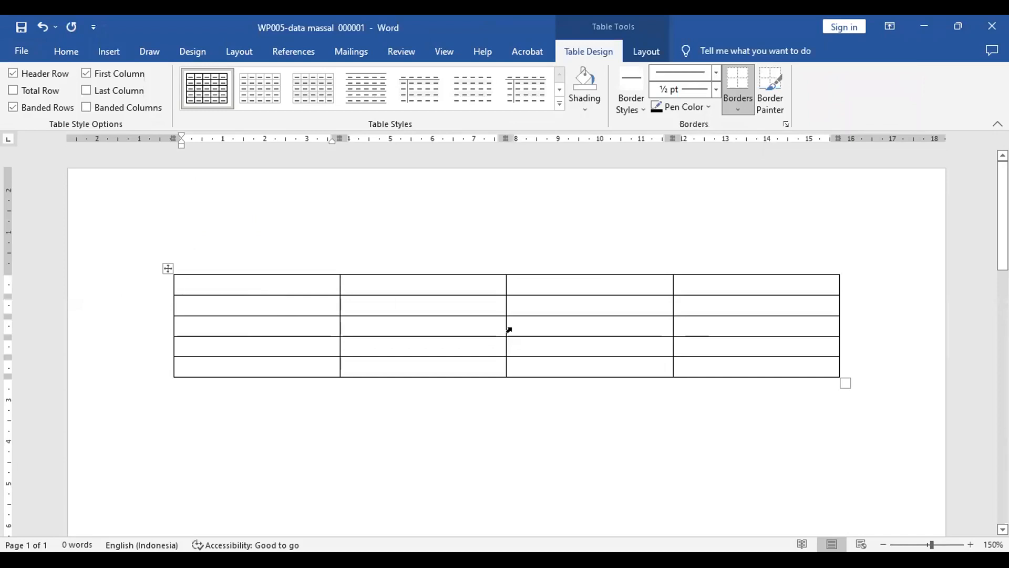
{"action": "type", "text": "no"}
{"action": "key", "text": "BackSpace"}
{"action": "key", "text": "BackSpace"}
{"action": "key", "text": "Tab"}
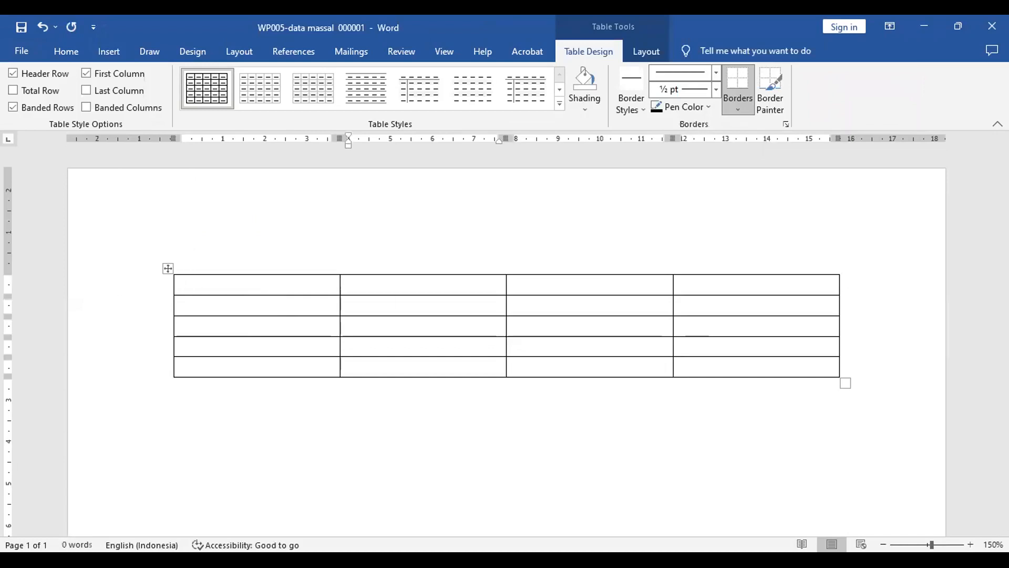
{"action": "type", "text": "n"}
{"action": "key", "text": "BackSpace"}
Fill the table's header row with No, Nama, Alamat and Kota.
{"action": "left_click", "coordinate": [300, 284]}
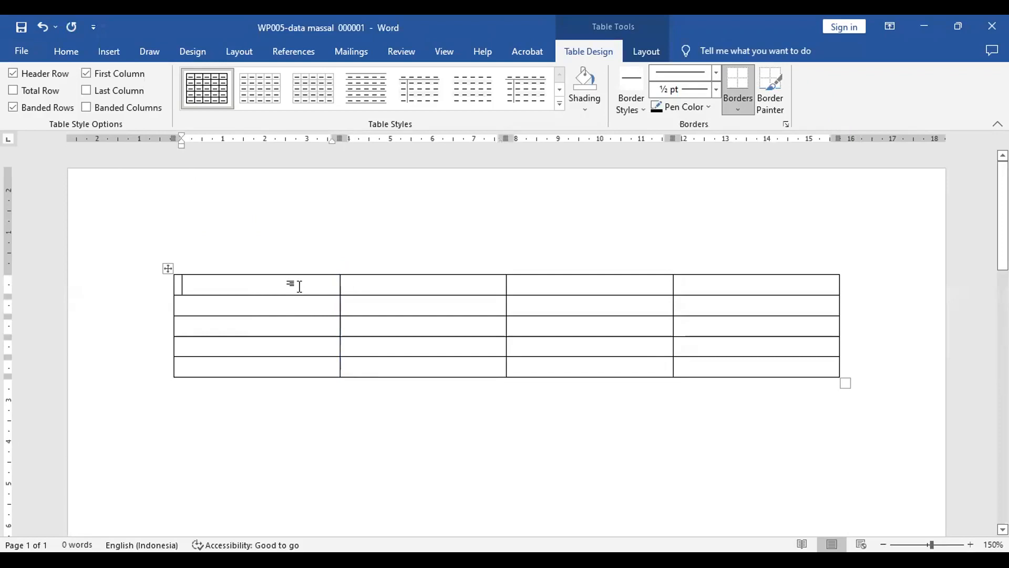
{"action": "type", "text": "No"}
{"action": "key", "text": "Tab"}
{"action": "type", "text": "Nama"}
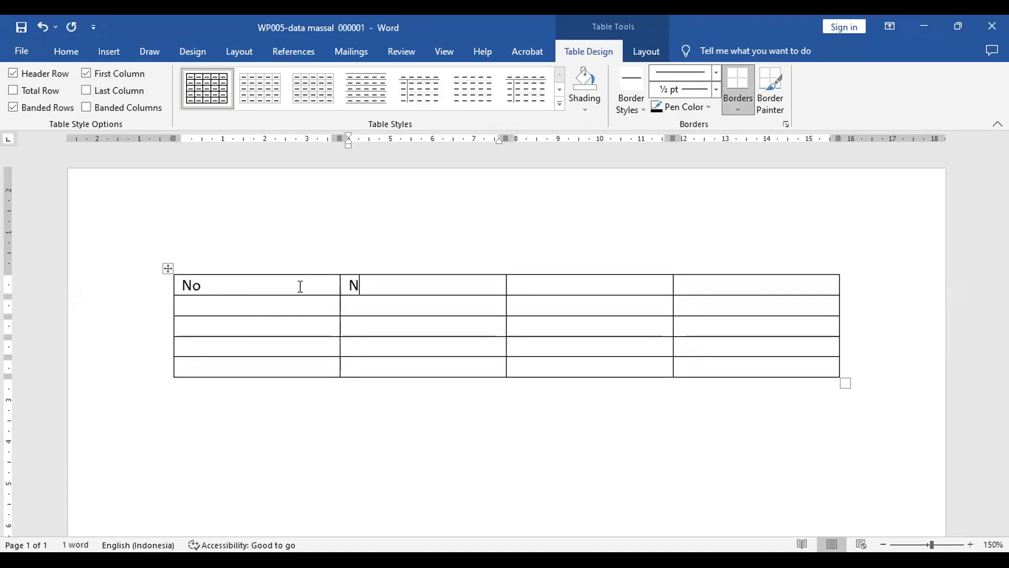
{"action": "key", "text": "Tab"}
{"action": "type", "text": "ko"}
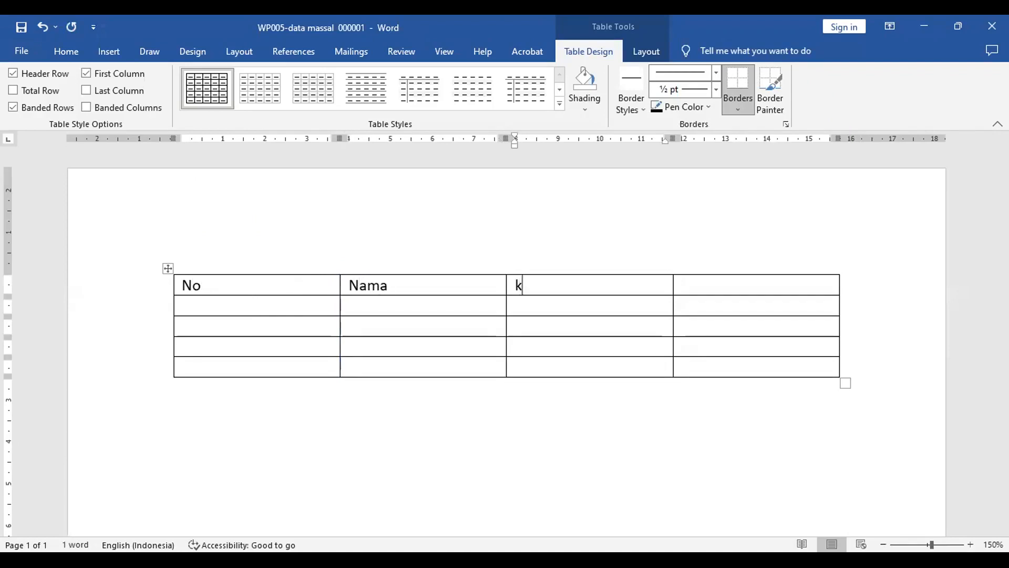
{"action": "key", "text": "BackSpace"}
{"action": "key", "text": "BackSpace"}
{"action": "type", "text": "alamat"}
{"action": "key", "text": "Tab"}
{"action": "type", "text": "kota"}
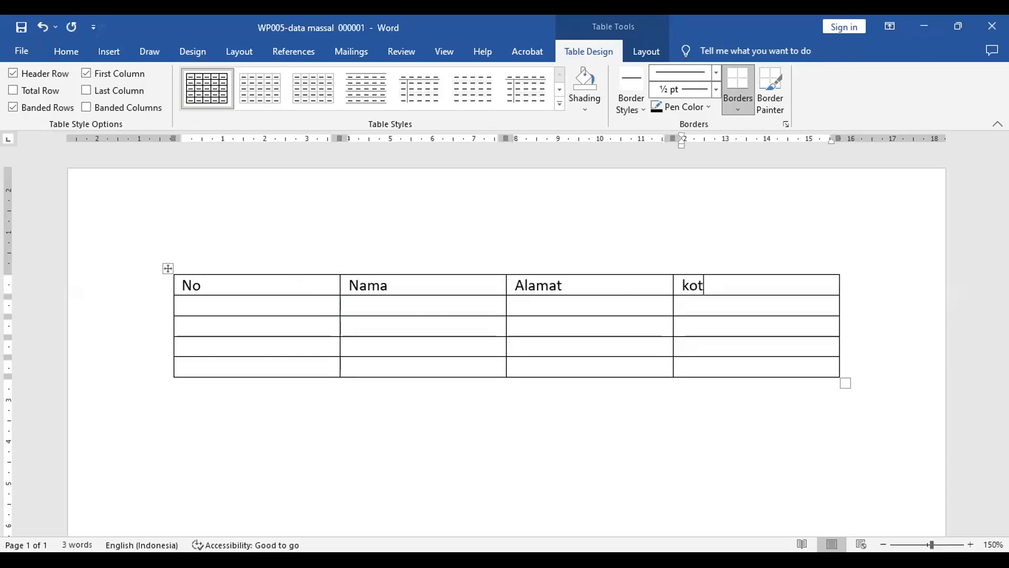
{"action": "key", "text": "Return"}
{"action": "key", "text": "BackSpace"}
{"action": "key", "text": "Tab"}
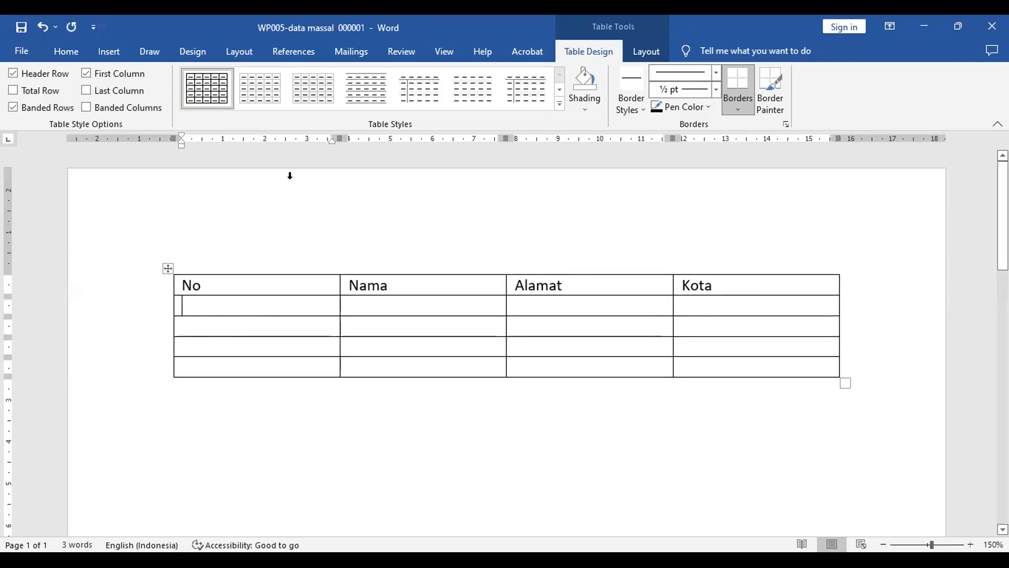
Narrow the No column to about 1 cm and widen the Alamat and Kota columns to about 5 cm each.
{"action": "left_click_drag", "start_coordinate": [340, 138], "coordinate": [339, 138]}
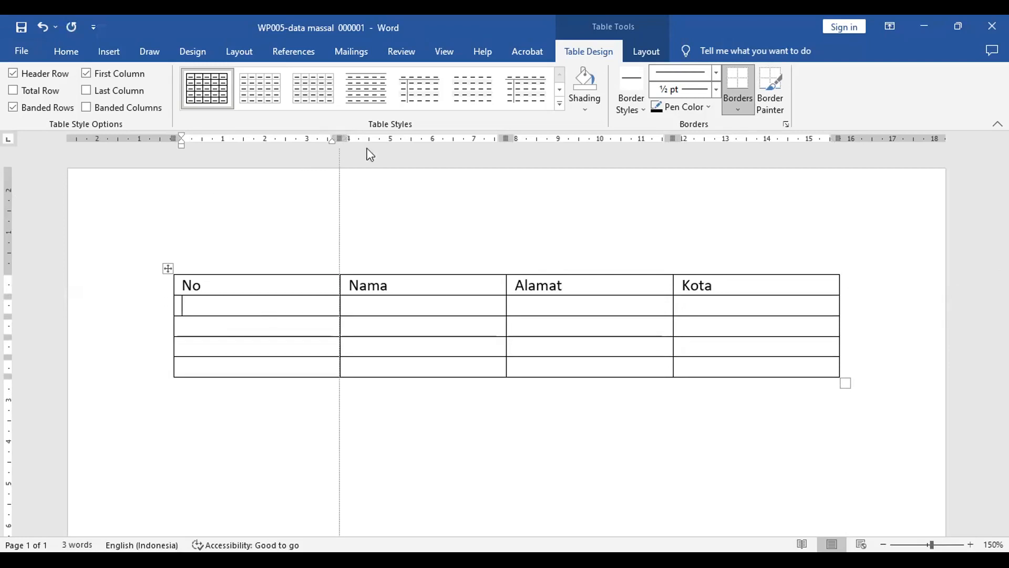
{"action": "left_click_drag", "start_coordinate": [548, 137], "coordinate": [592, 137]}
{"action": "left_click_drag", "start_coordinate": [757, 138], "coordinate": [811, 137]}
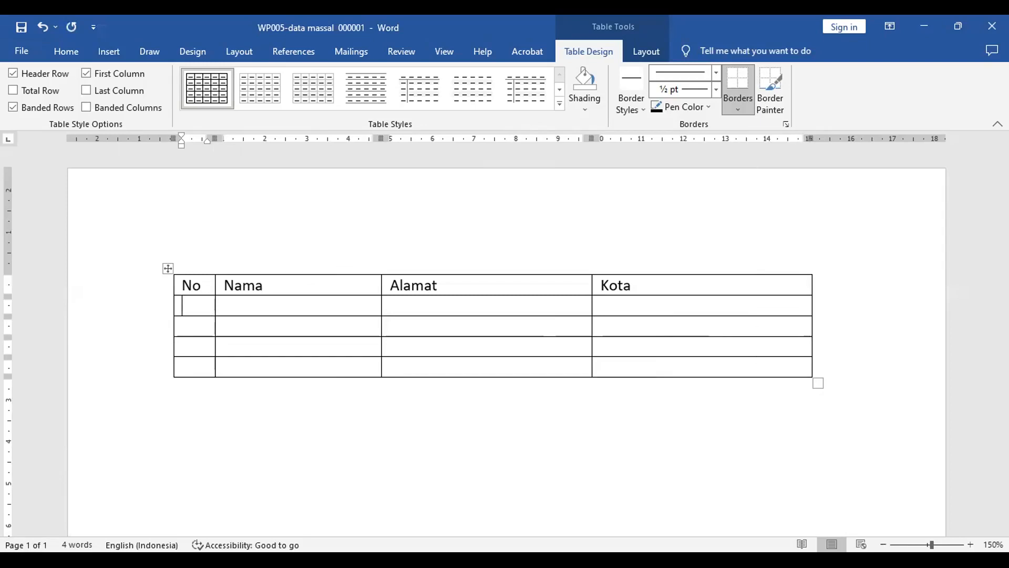
Fill in record 1 with the recipient's name, street address and the city Medan.
{"action": "type", "text": "1"}
{"action": "key", "text": "Tab"}
{"action": "type", "text": "ami"}
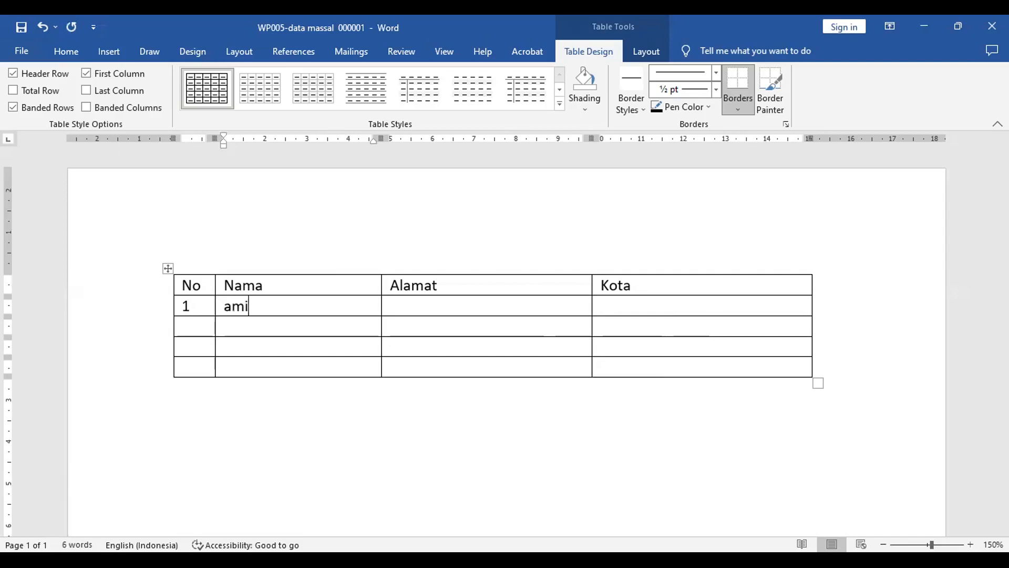
{"action": "type", "text": "rudin"}
{"action": "key", "text": "Tab"}
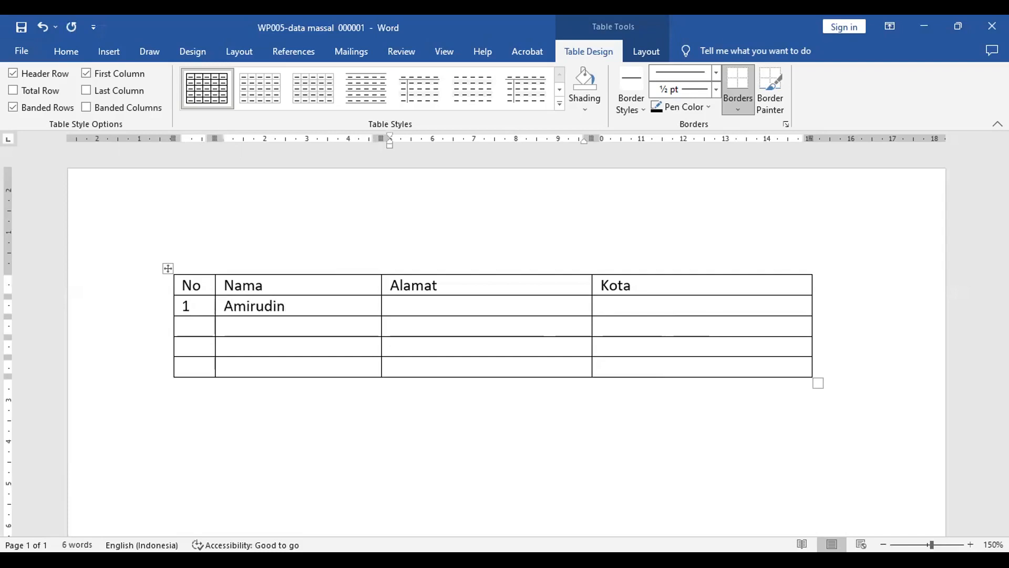
{"action": "type", "text": "jl. mricar"}
{"action": "key", "text": "BackSpace"}
{"action": "key", "text": "BackSpace"}
{"action": "key", "text": "BackSpace"}
{"action": "type", "text": "ra no. "}
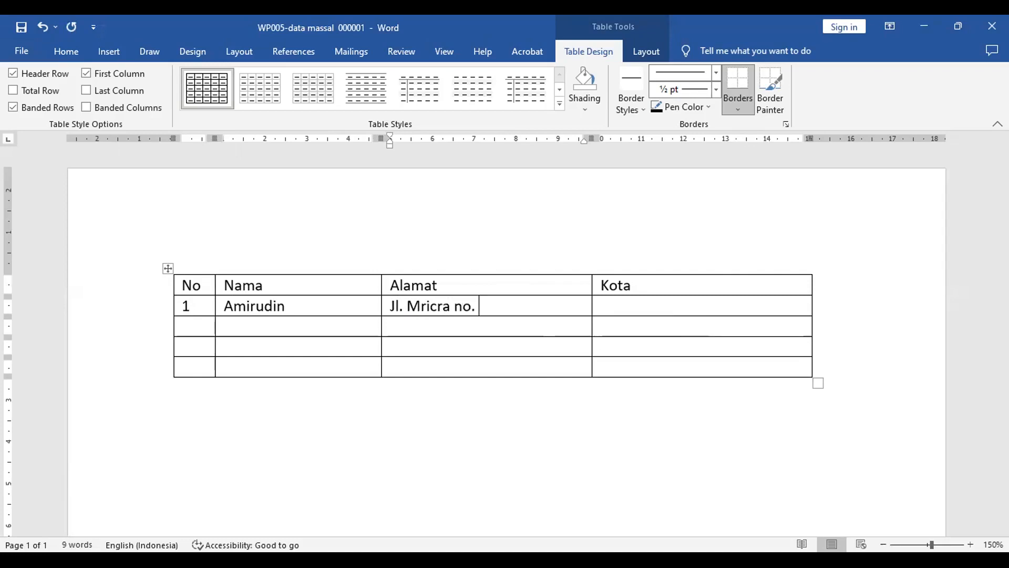
{"action": "type", "text": "987"}
{"action": "key", "text": "Tab"}
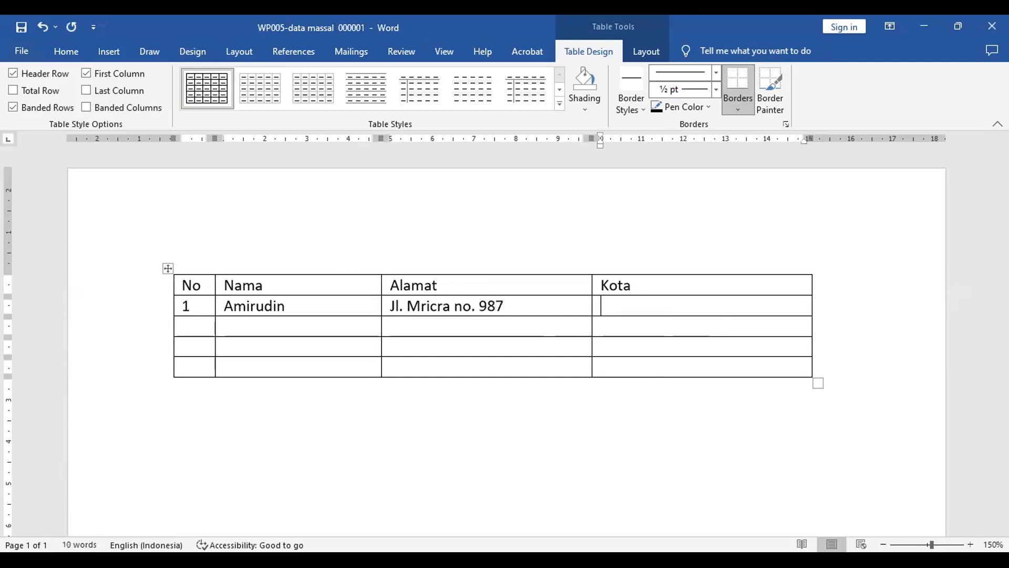
{"action": "type", "text": "Medan"}
{"action": "key", "text": "Tab"}
Fill in record 2 with the recipient's name, street address and the city Surabaya.
{"action": "type", "text": "2"}
{"action": "key", "text": "Tab"}
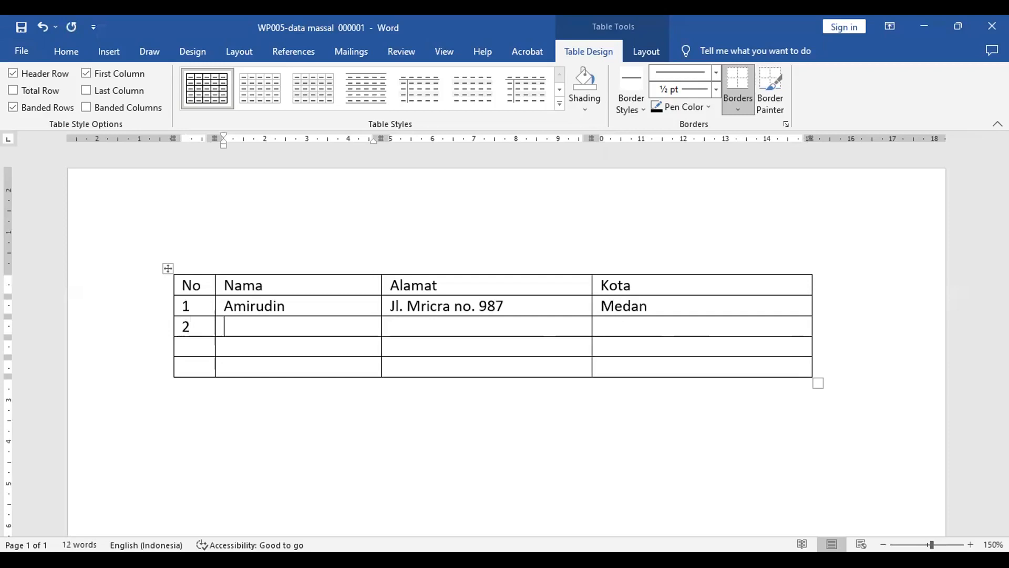
{"action": "type", "text": "samsul Hadi"}
{"action": "key", "text": "Tab"}
{"action": "type", "text": "jl."}
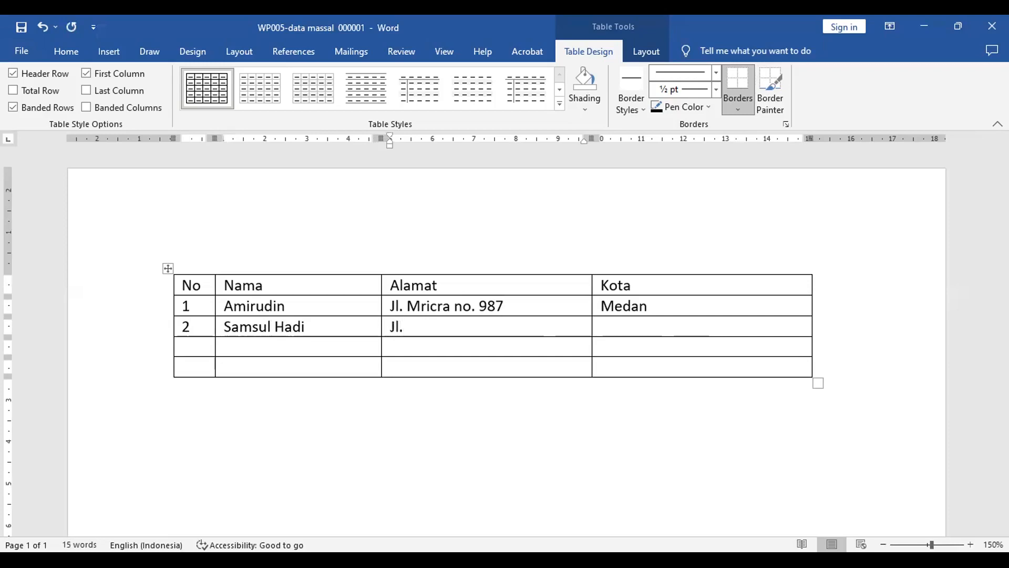
{"action": "type", "text": "Sabang no. "}
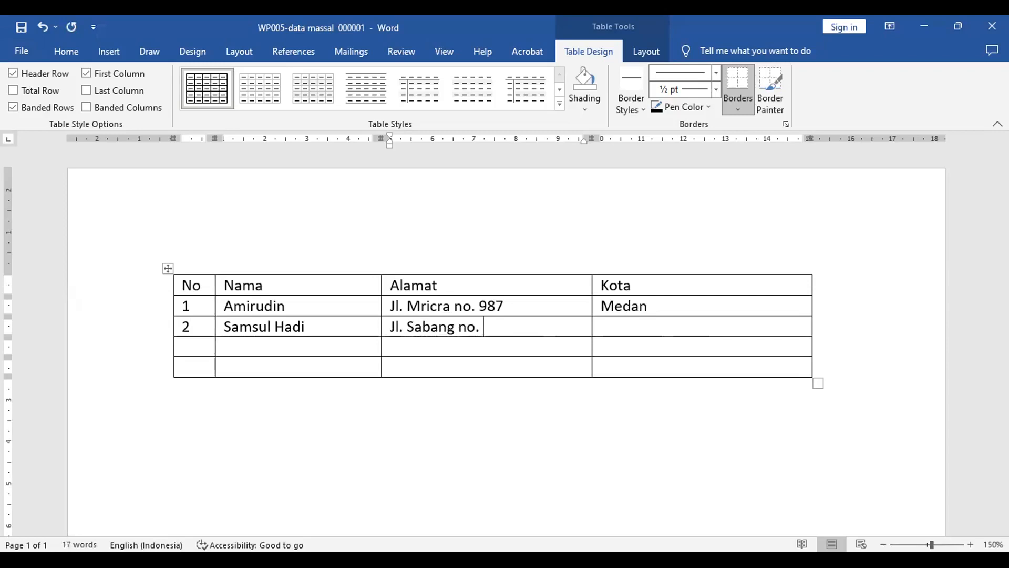
{"action": "type", "text": "56"}
{"action": "key", "text": "Tab"}
{"action": "type", "text": "Surabaya"}
{"action": "key", "text": "Tab"}
Fill in record 3 with the recipient's name, street address and Bangka as the Kota value.
{"action": "type", "text": "3"}
{"action": "key", "text": "Tab"}
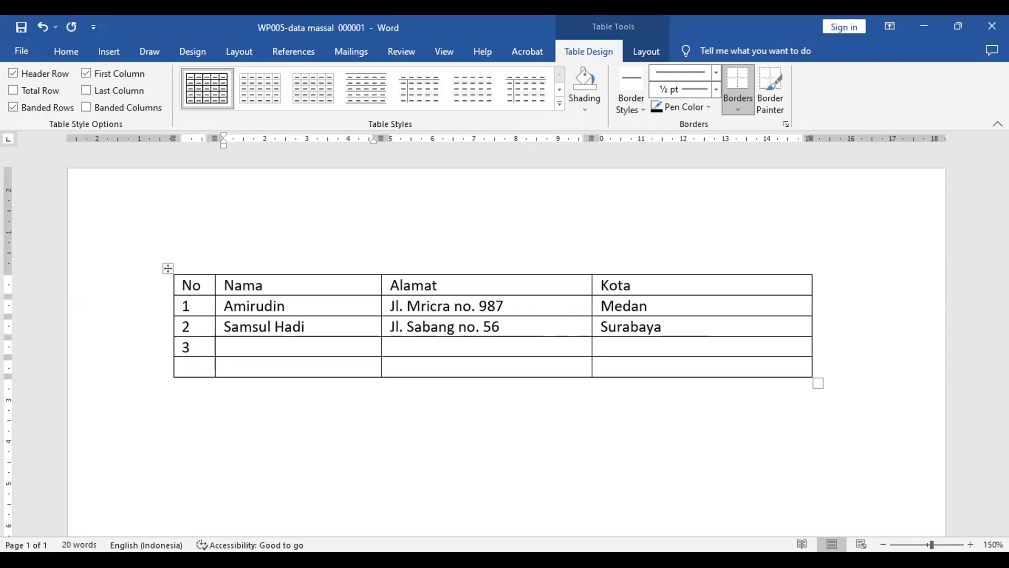
{"action": "type", "text": "Citra Rahayu"}
{"action": "key", "text": "Tab"}
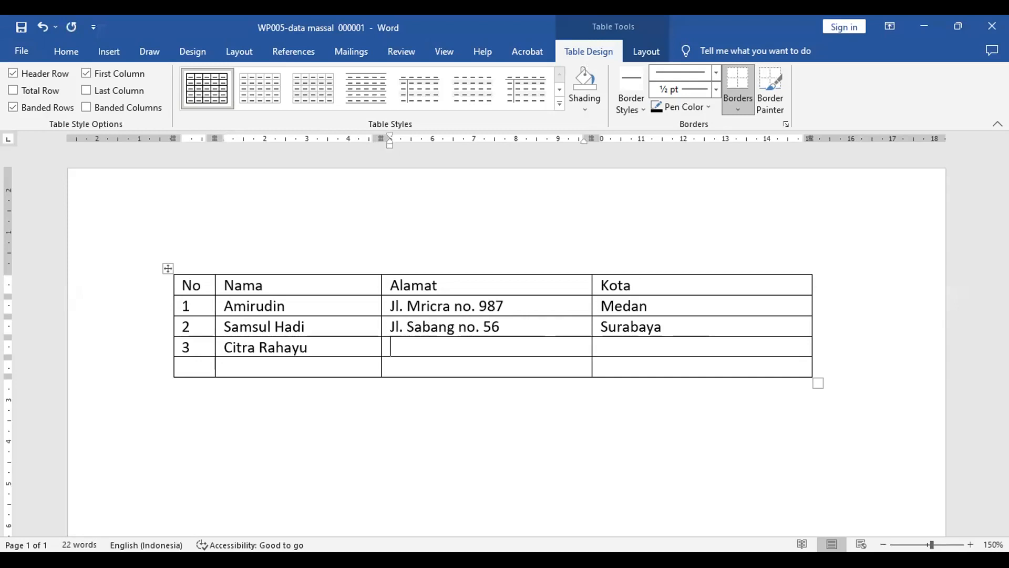
{"action": "type", "text": "Jl."}
{"action": "type", "text": "Cemara Tujuh"}
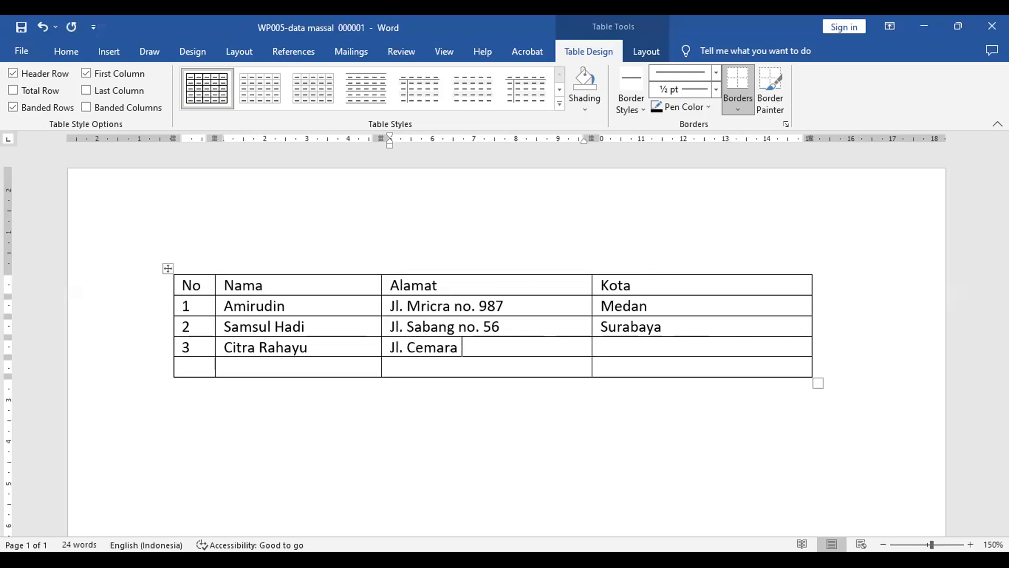
{"action": "type", "text": " no. 23"}
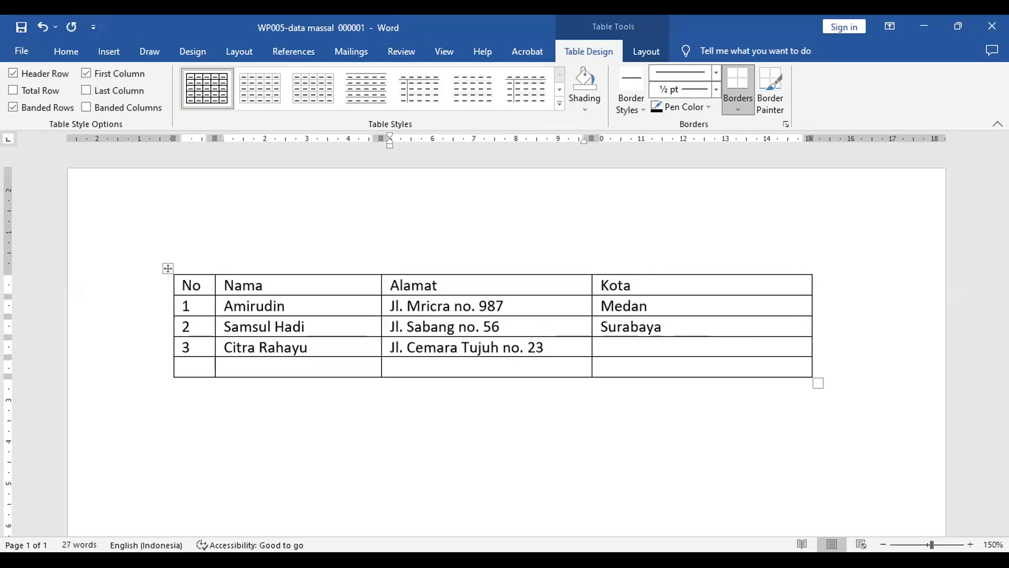
{"action": "key", "text": "Tab"}
{"action": "type", "text": "Bangka"}
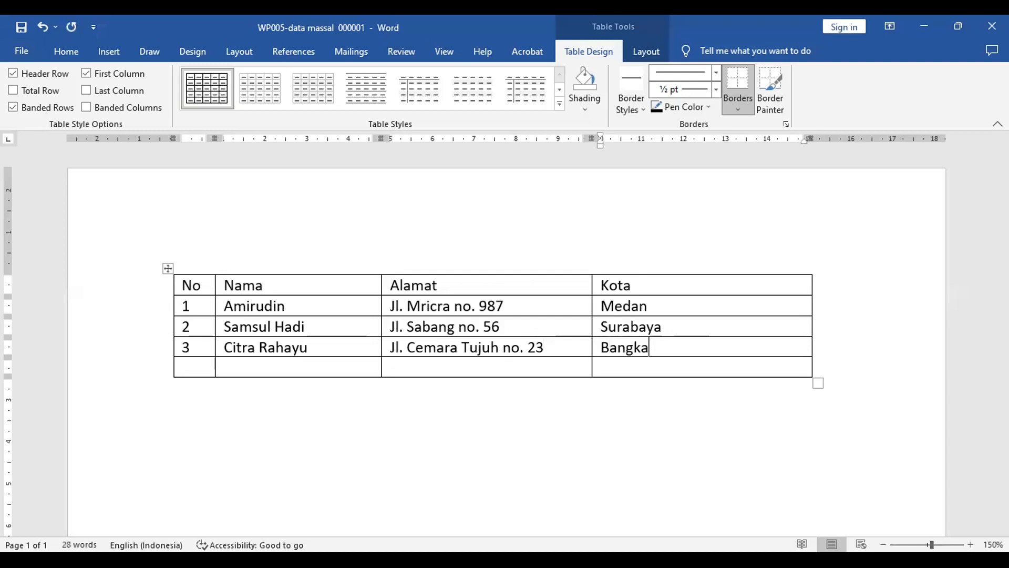
{"action": "key", "text": "Tab"}
Fill in record 4 with the recipient's name, street address and the city Kediri.
{"action": "type", "text": "4"}
{"action": "key", "text": "Tab"}
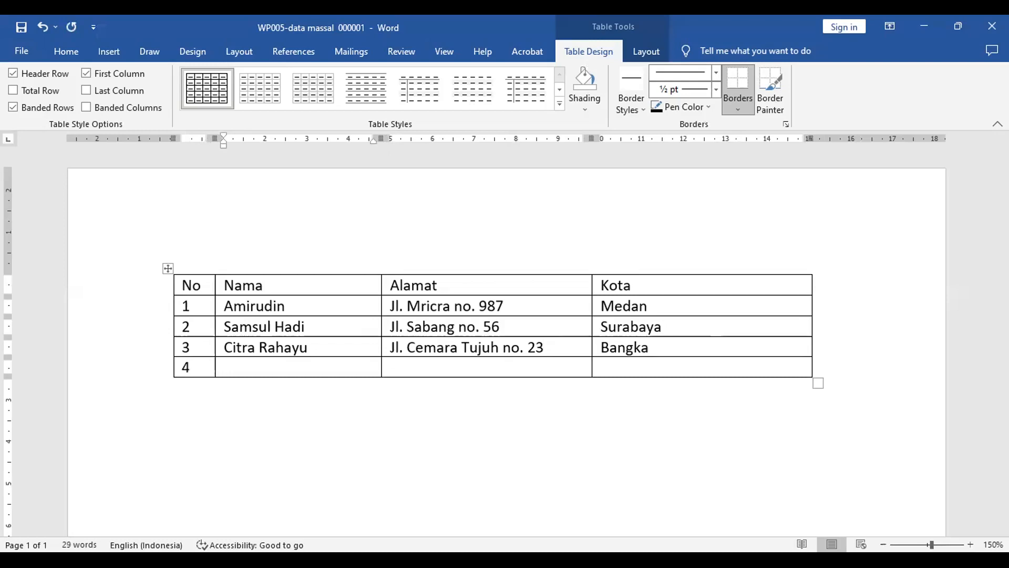
{"action": "type", "text": "Puji Astuti"}
{"action": "key", "text": "Tab"}
{"action": "type", "text": "Jl."}
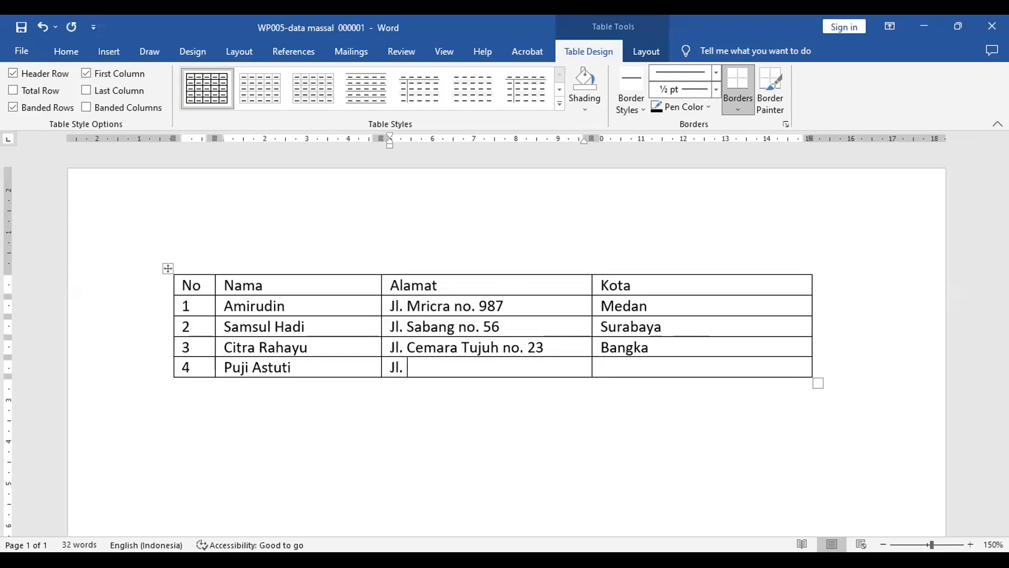
{"action": "type", "text": " V"}
{"action": "key", "text": "BackSpace"}
{"action": "type", "text": "Flamboyan no. "}
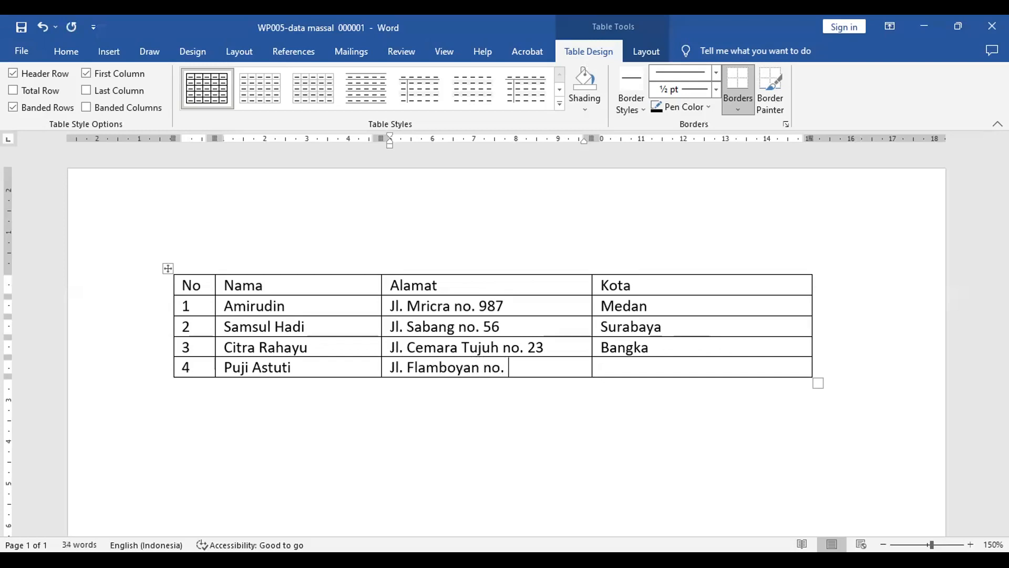
{"action": "type", "text": "19"}
{"action": "key", "text": "Tab"}
{"action": "type", "text": "Kediri"}
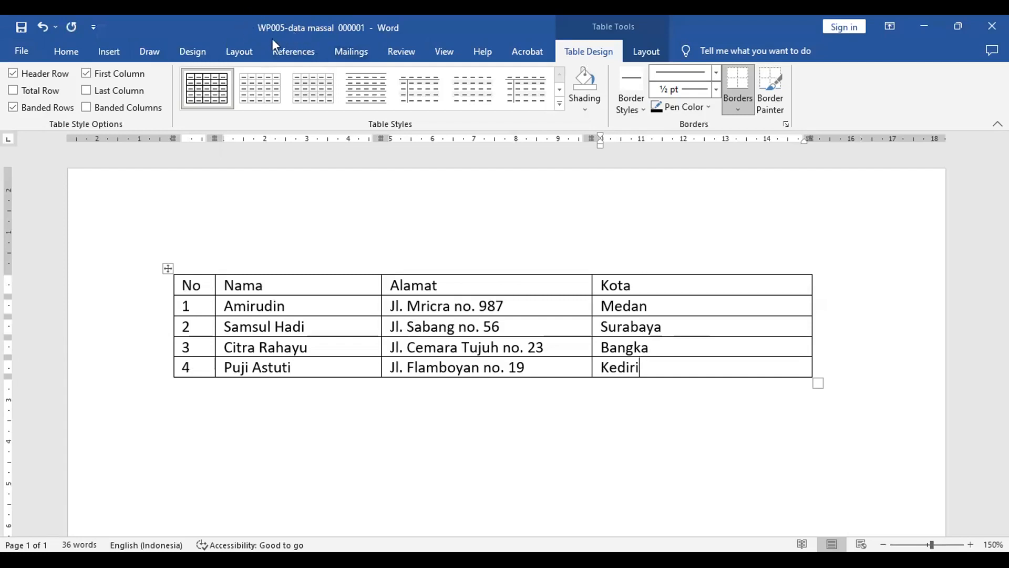
Return to the WP005-massal letter and delete the red ellipsis before /SPD-KPP/12 in the Nomor line.
{"action": "left_click", "coordinate": [13, 30]}
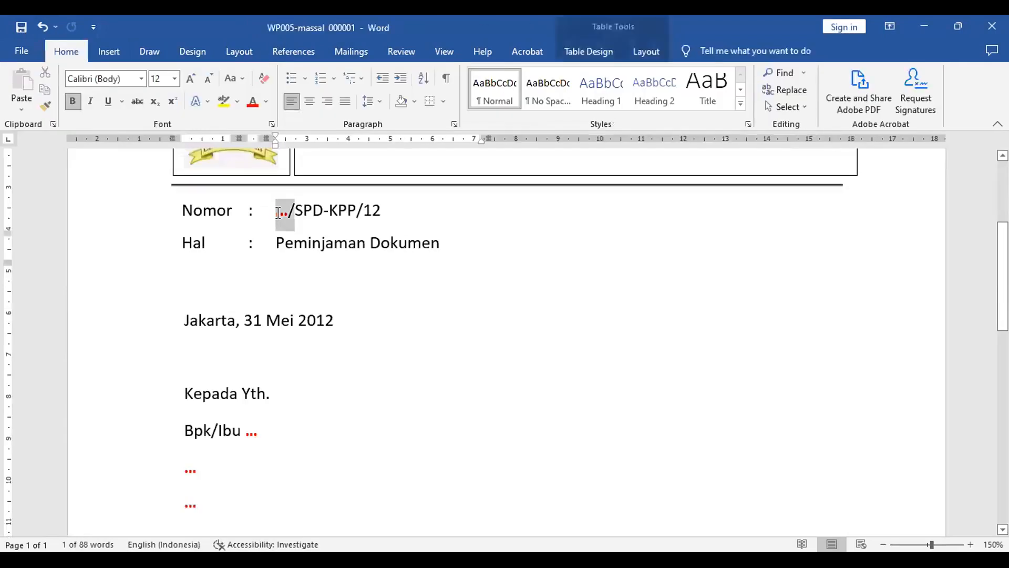
{"action": "left_click", "coordinate": [419, 352]}
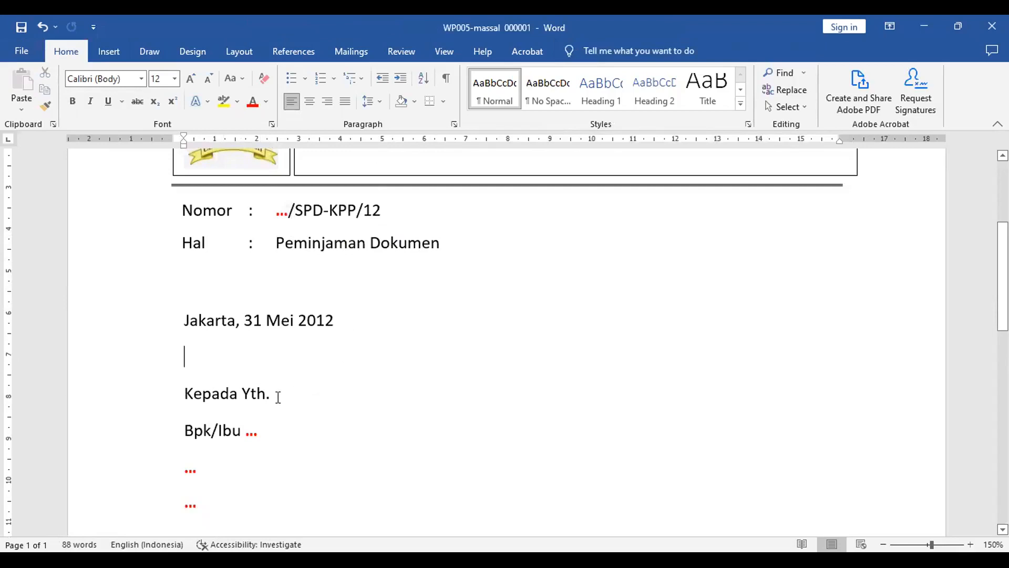
{"action": "scroll", "coordinate": [360, 389], "scroll_direction": "up", "scroll_amount": 1}
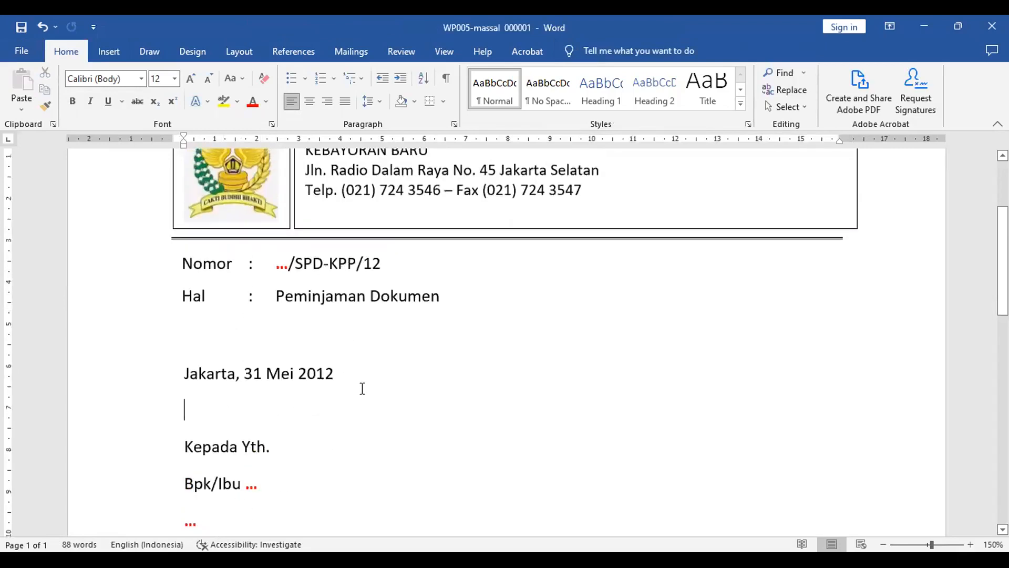
{"action": "double_click", "coordinate": [284, 266]}
{"action": "left_click", "coordinate": [284, 266]}
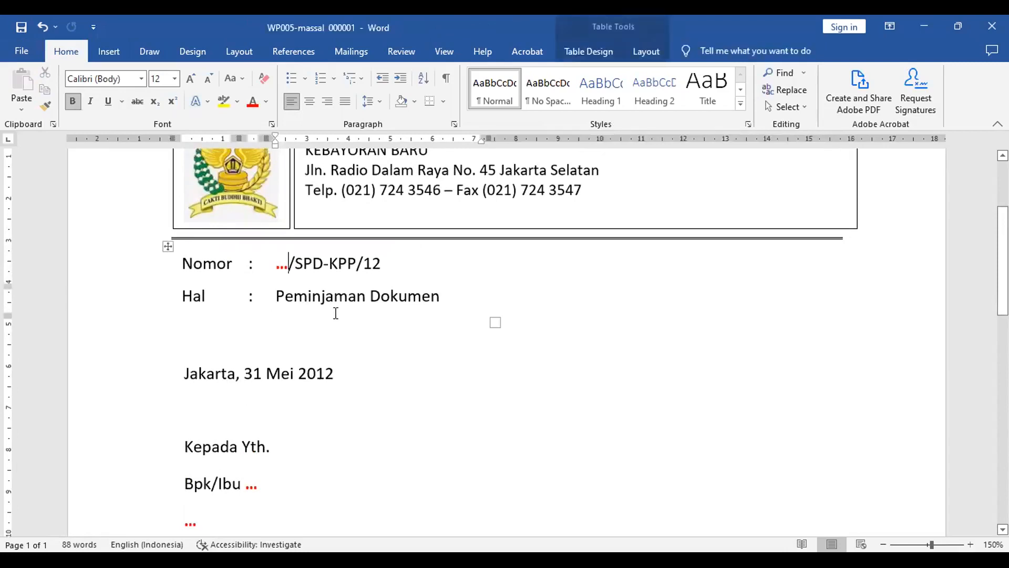
{"action": "key", "text": "BackSpace"}
{"action": "key", "text": "BackSpace"}
{"action": "key", "text": "BackSpace"}
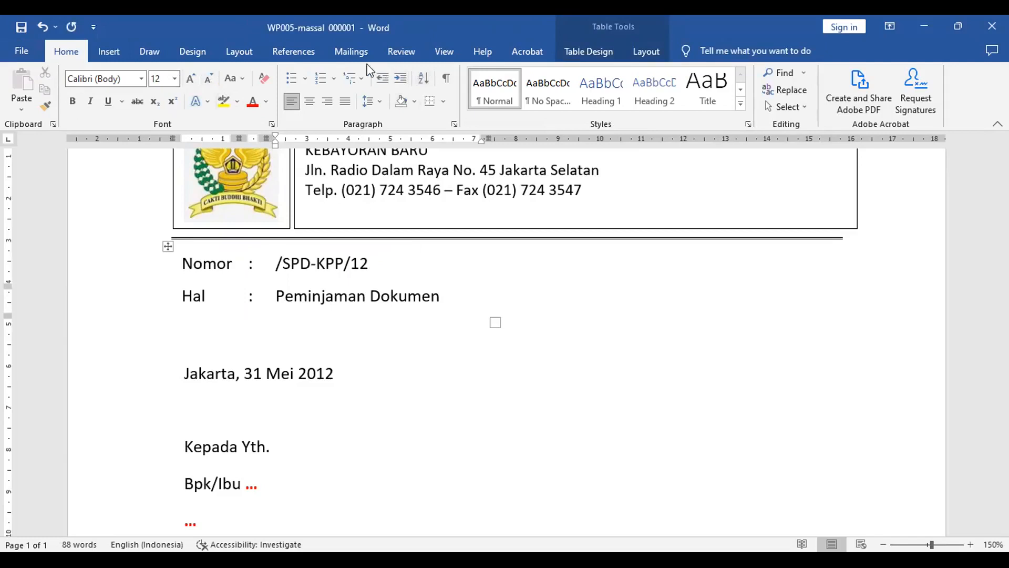
{"action": "left_click", "coordinate": [355, 53]}
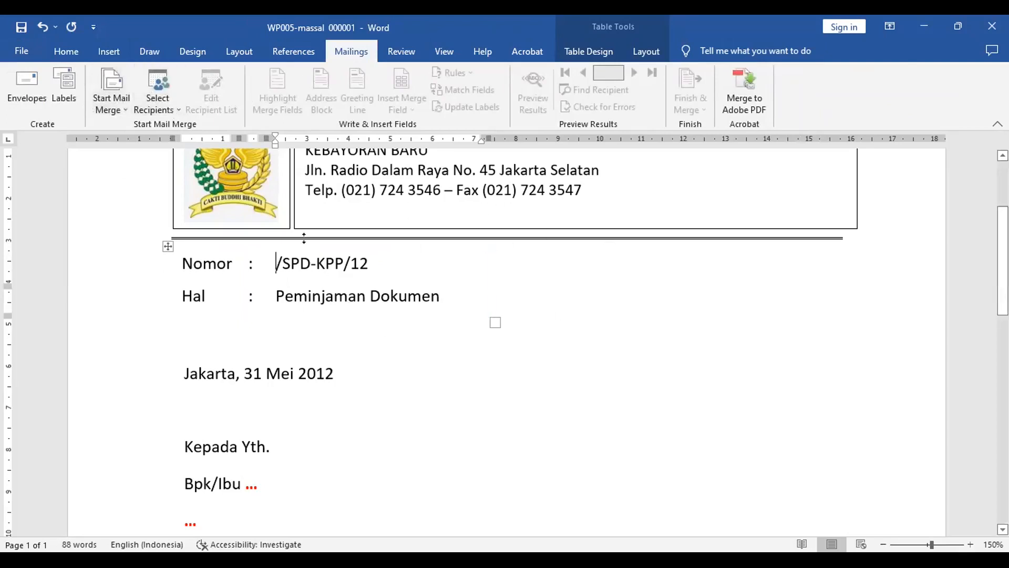
{"action": "left_click", "coordinate": [158, 108]}
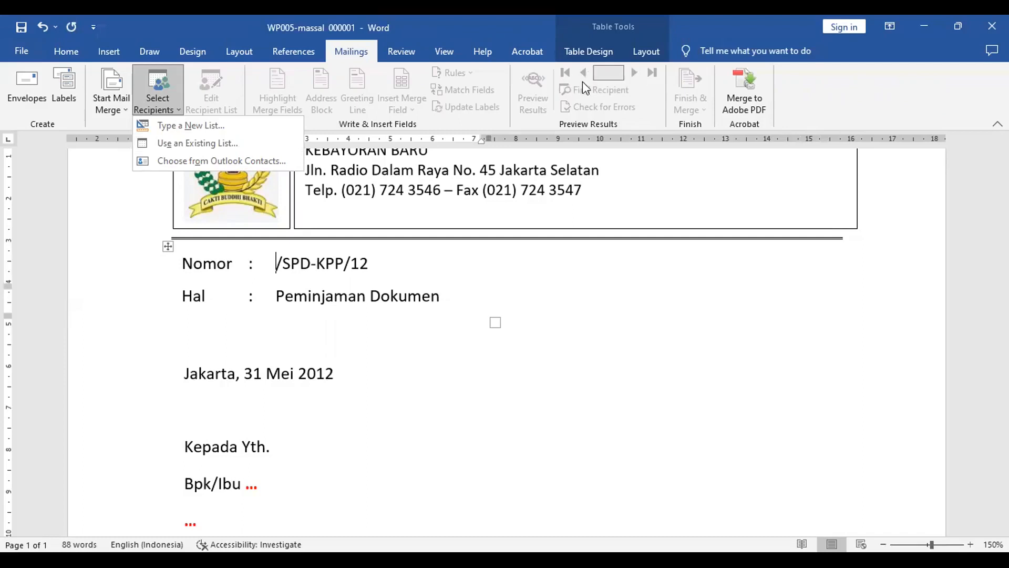
{"action": "left_click", "coordinate": [636, 71]}
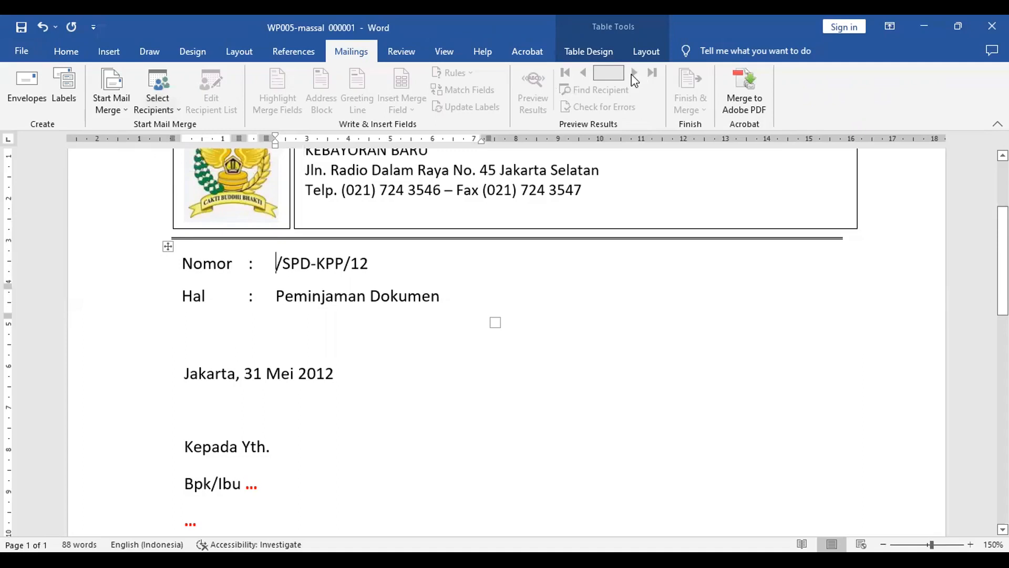
{"action": "left_click", "coordinate": [453, 326]}
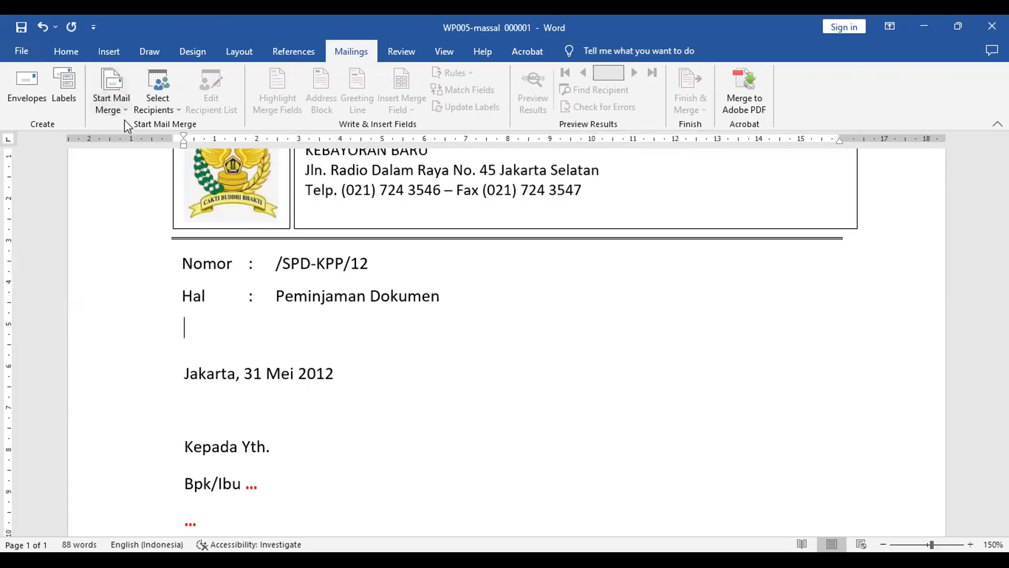
Connect the existing file WP005-data massal 000001 from the WP005 folder on drive D as the letter's recipient list.
{"action": "left_click", "coordinate": [165, 110]}
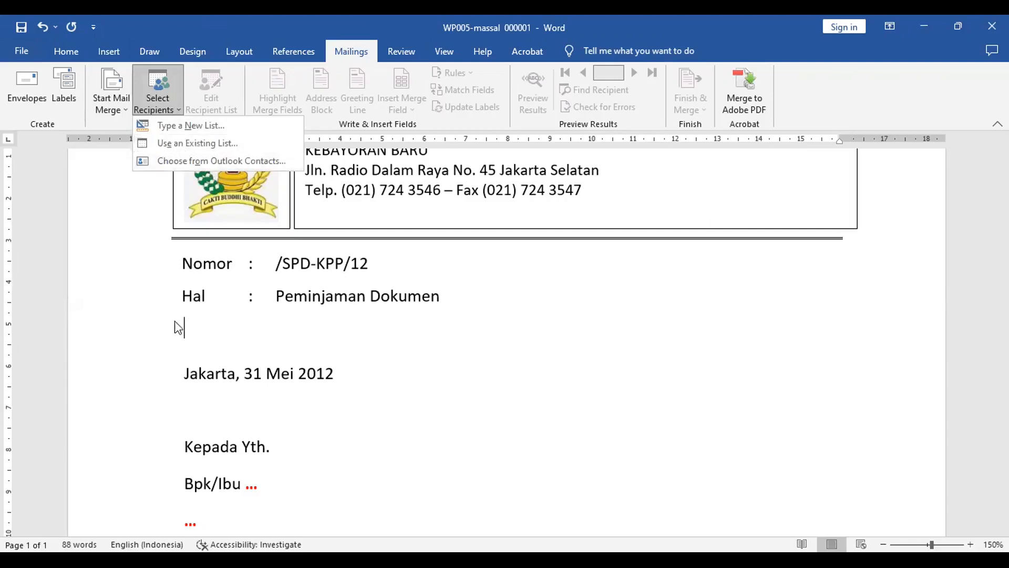
{"action": "left_click", "coordinate": [206, 149]}
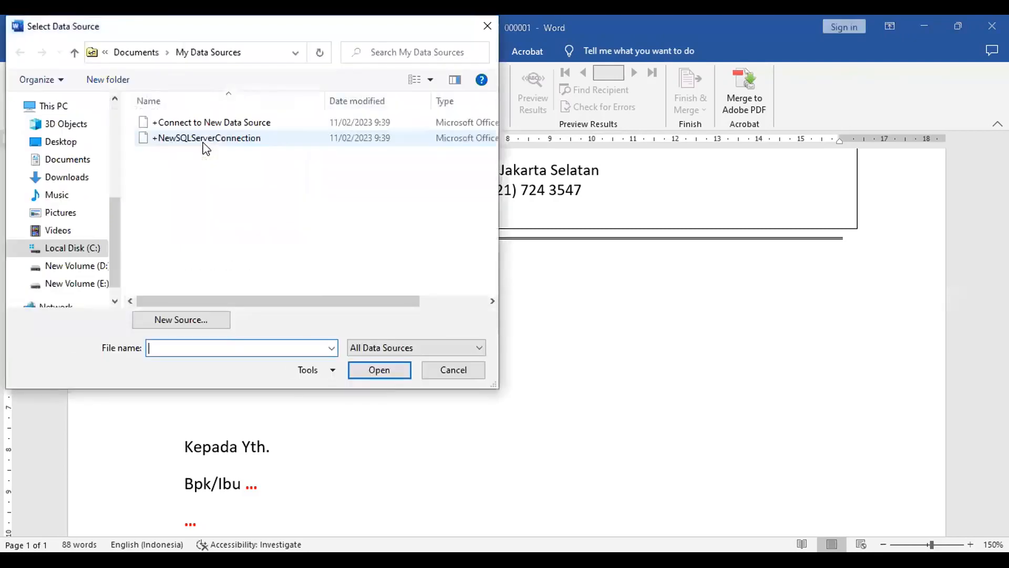
{"action": "left_click", "coordinate": [92, 266]}
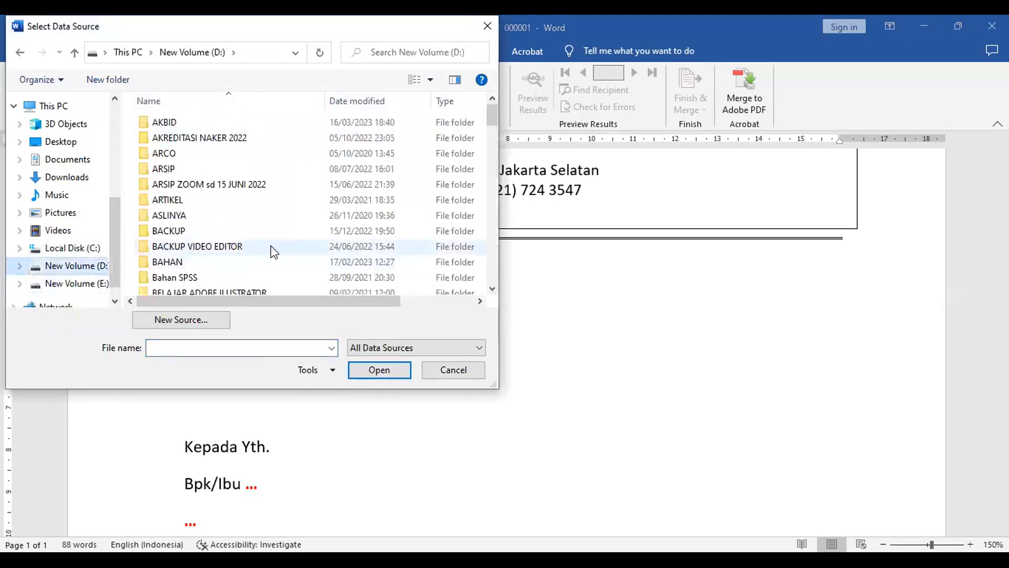
{"action": "left_click", "coordinate": [188, 265]}
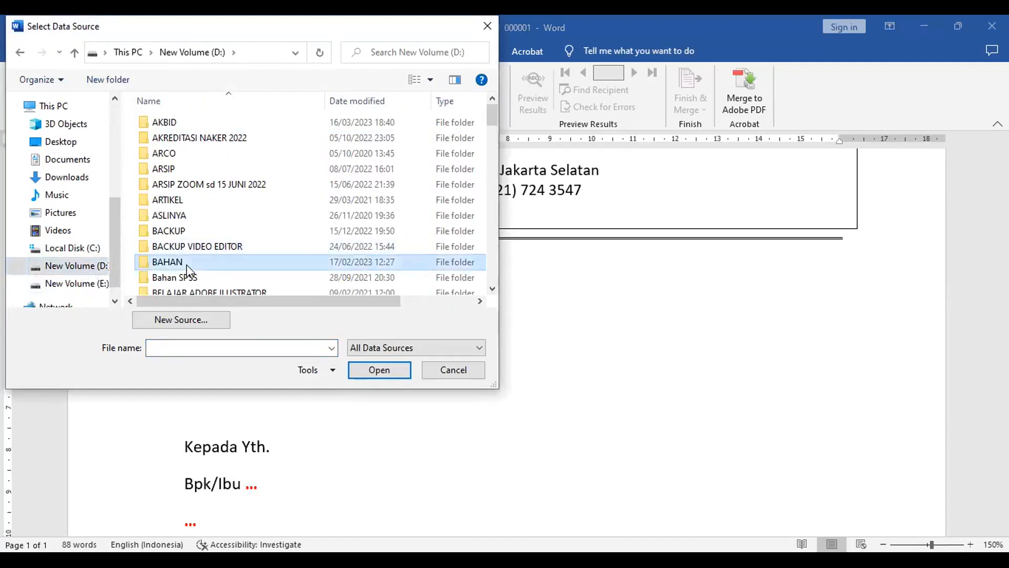
{"action": "type", "text": "wp"}
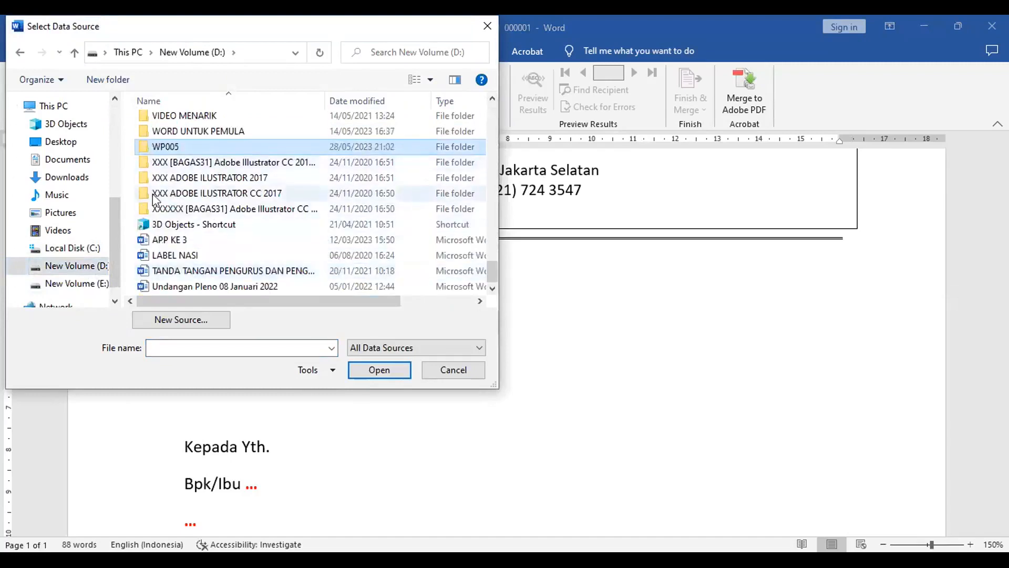
{"action": "double_click", "coordinate": [176, 149]}
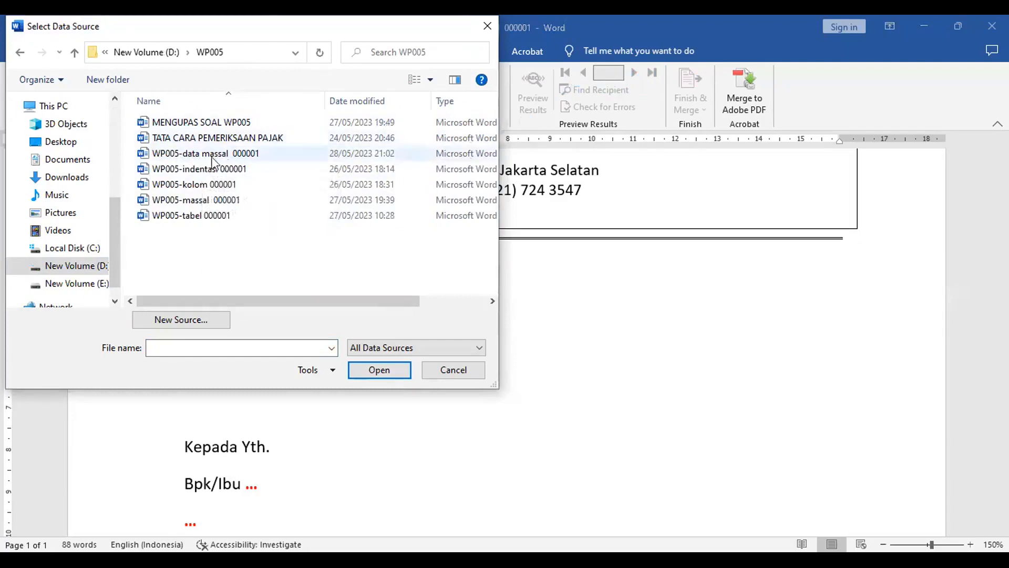
{"action": "left_click", "coordinate": [232, 156]}
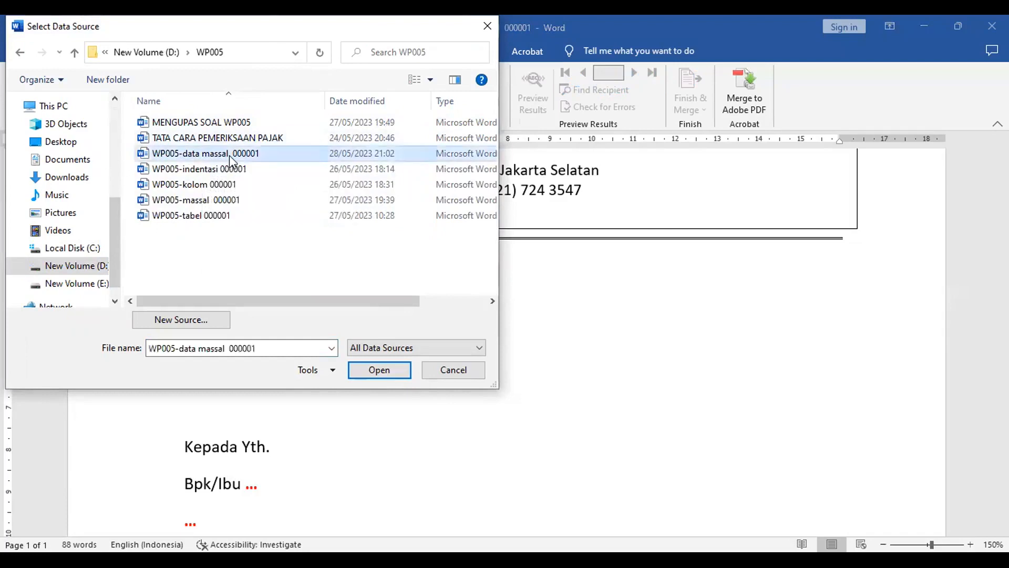
{"action": "double_click", "coordinate": [231, 157]}
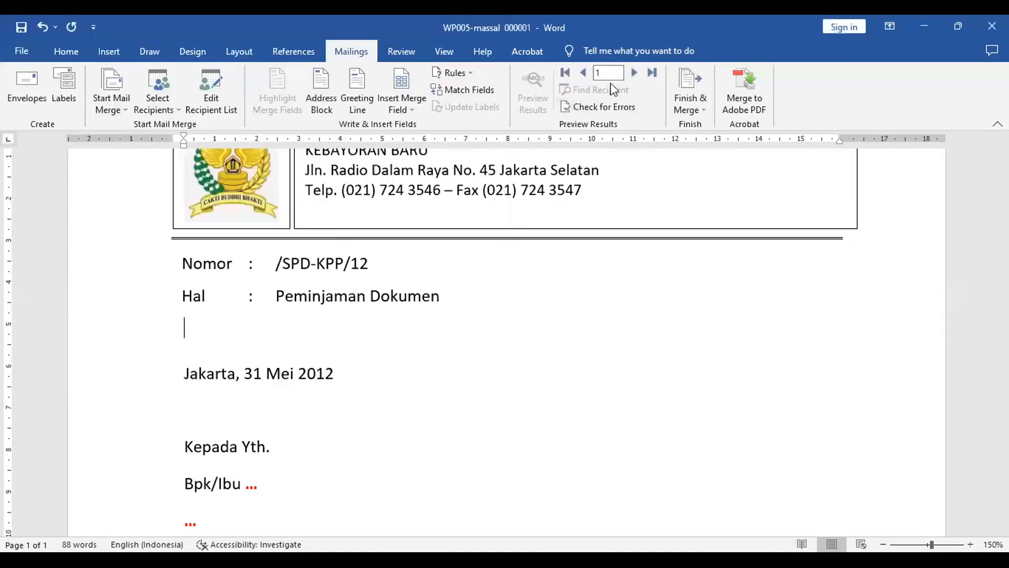
Browse forward and back through the recipient records, jump to the last one and return to the first.
{"action": "left_click", "coordinate": [636, 73]}
{"action": "left_click", "coordinate": [636, 74]}
{"action": "left_click", "coordinate": [636, 74]}
{"action": "left_click", "coordinate": [585, 75]}
{"action": "left_click", "coordinate": [582, 74]}
{"action": "left_click", "coordinate": [583, 75]}
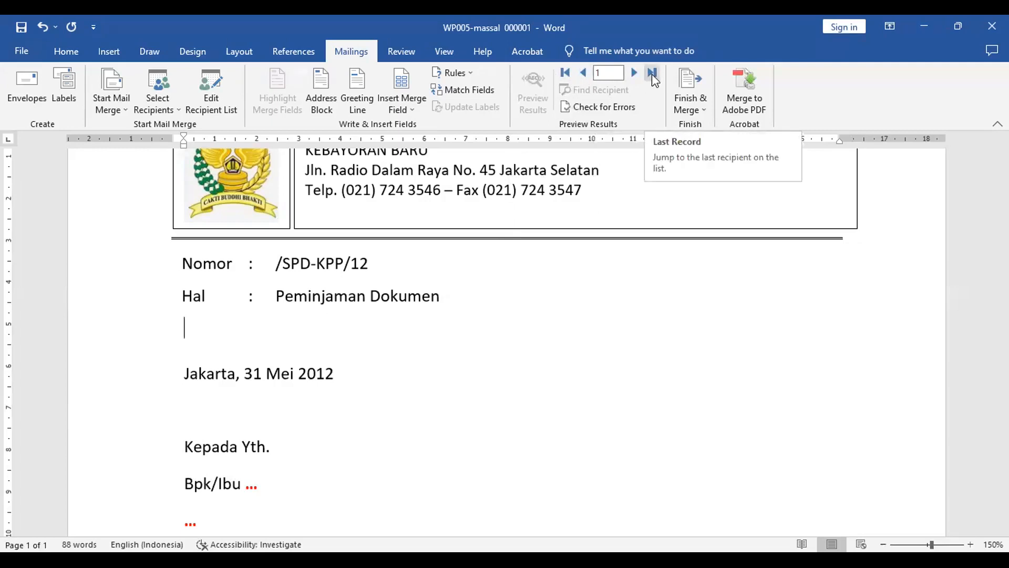
{"action": "left_click", "coordinate": [652, 75]}
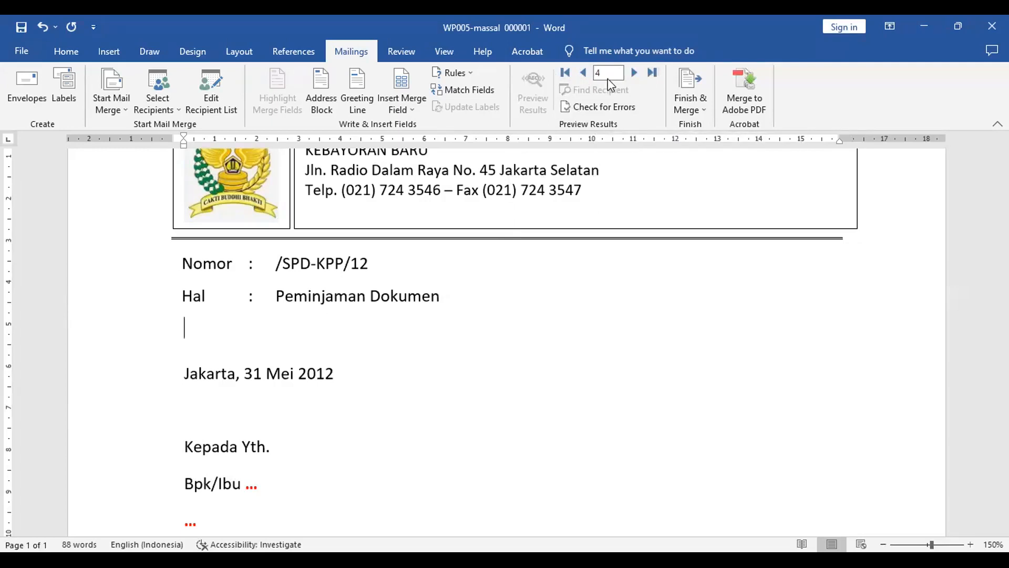
{"action": "left_click", "coordinate": [567, 75]}
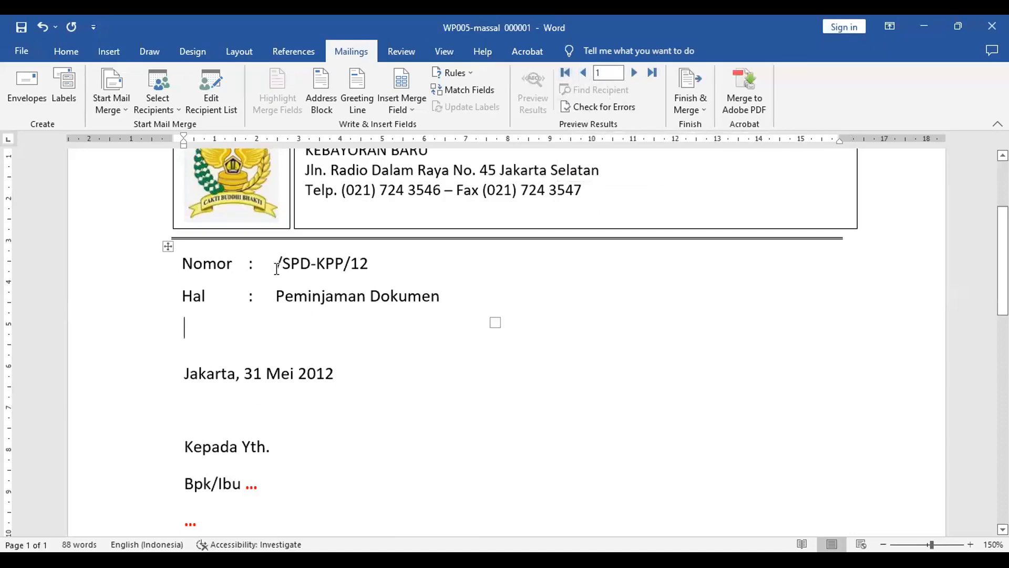
Insert the No merge field directly before /SPD-KPP/12 in the Nomor line.
{"action": "left_click", "coordinate": [291, 264]}
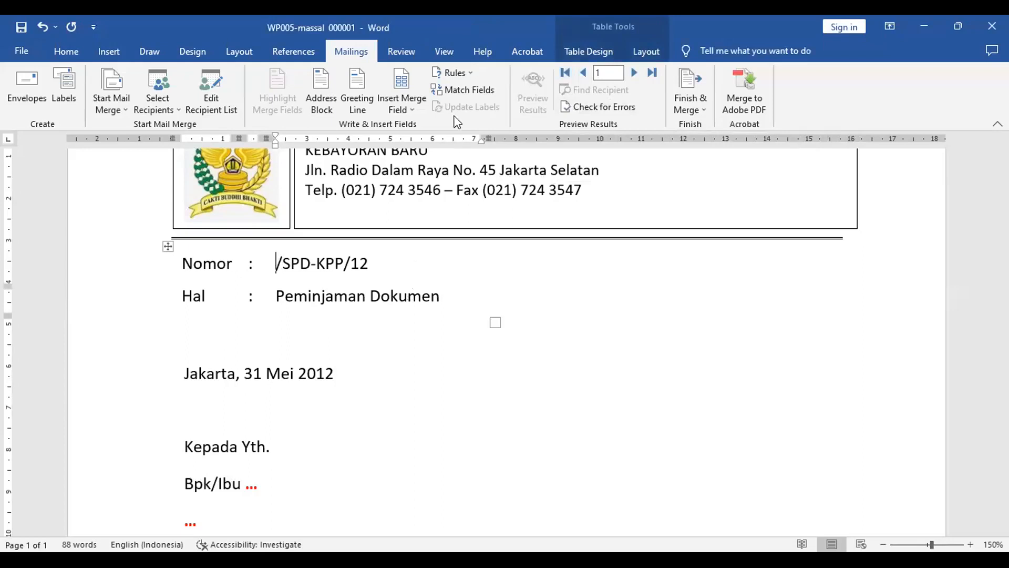
{"action": "left_click", "coordinate": [399, 84]}
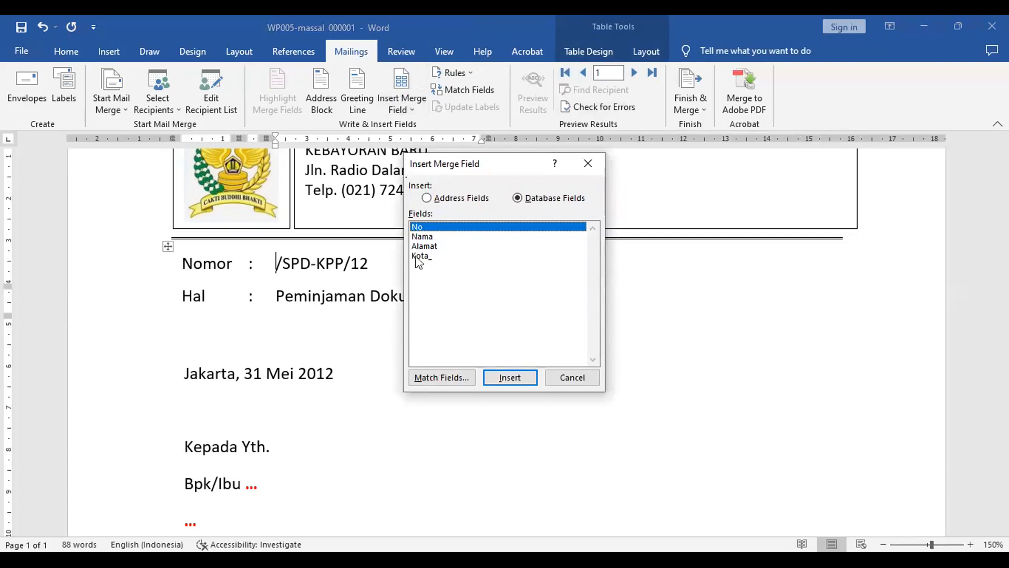
{"action": "left_click", "coordinate": [509, 377]}
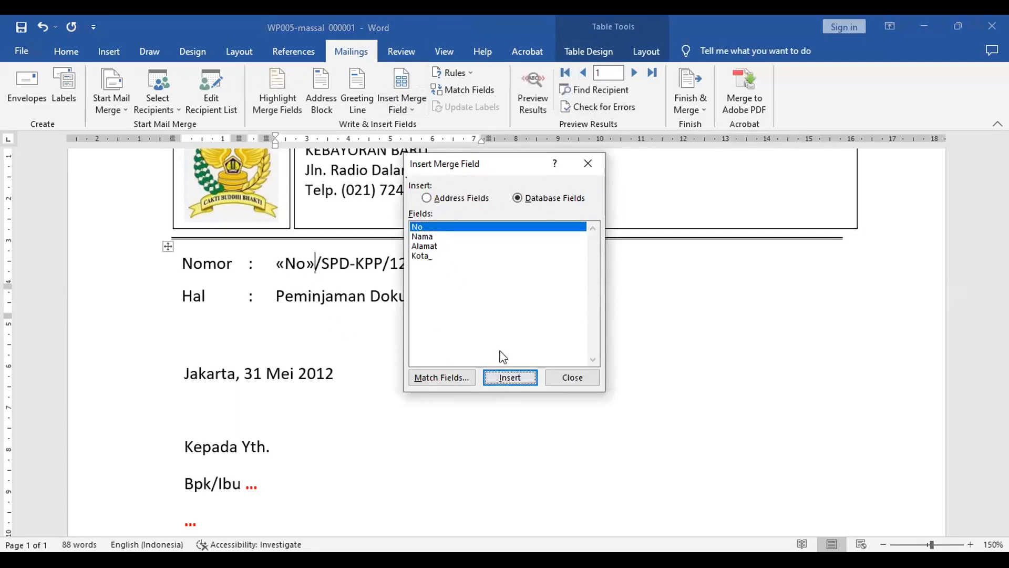
{"action": "left_click", "coordinate": [572, 376]}
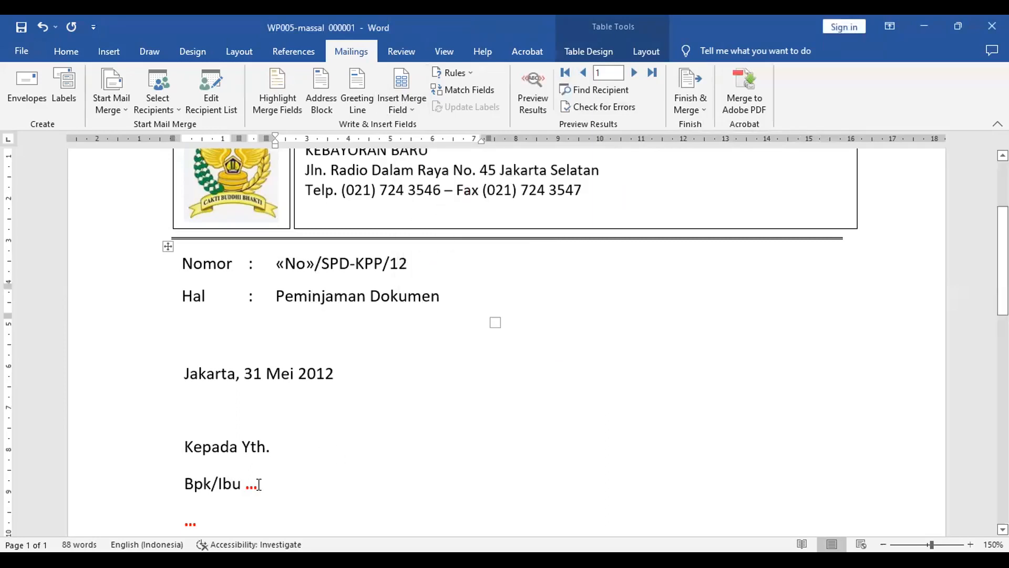
Replace the red ellipsis after Bpk/Ibu with the Nama merge field.
{"action": "left_click", "coordinate": [257, 486]}
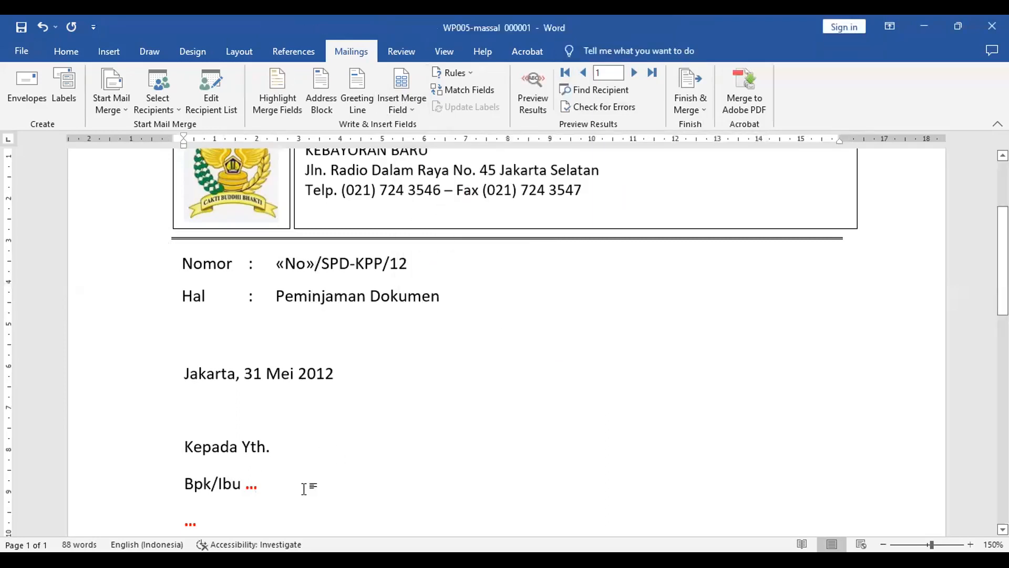
{"action": "key", "text": "BackSpace"}
{"action": "key", "text": "BackSpace"}
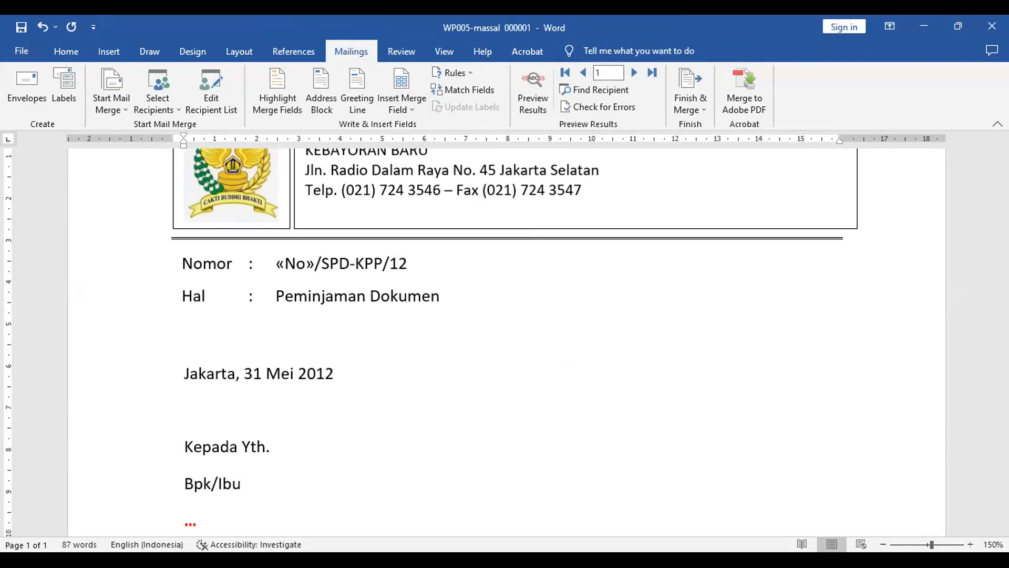
{"action": "left_click", "coordinate": [407, 112]}
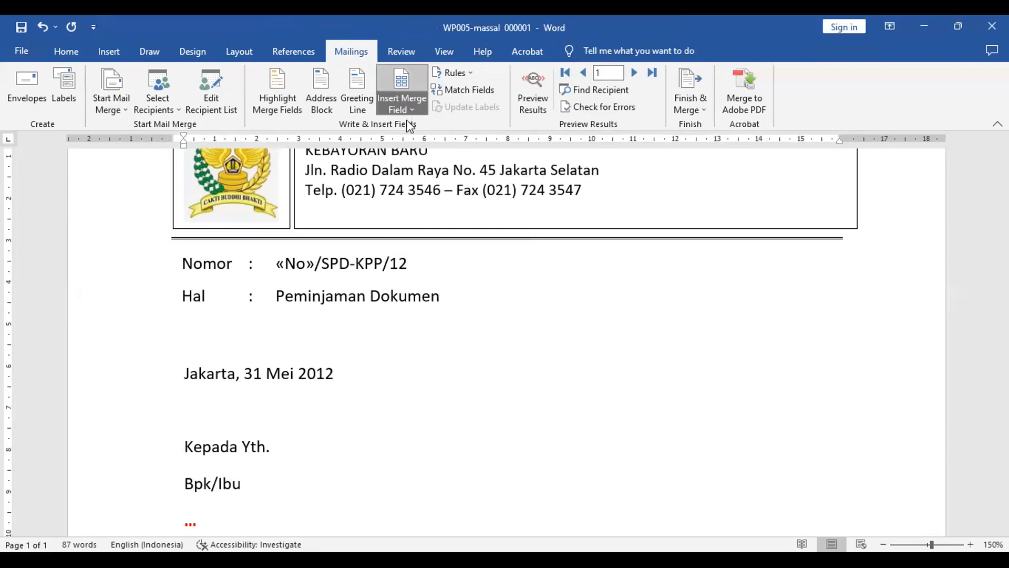
{"action": "left_click", "coordinate": [412, 143]}
Replace the red ellipsis on the line below Bpk/Ibu with the Alamat merge field.
{"action": "left_click", "coordinate": [207, 526]}
{"action": "key", "text": "BackSpace"}
{"action": "key", "text": "BackSpace"}
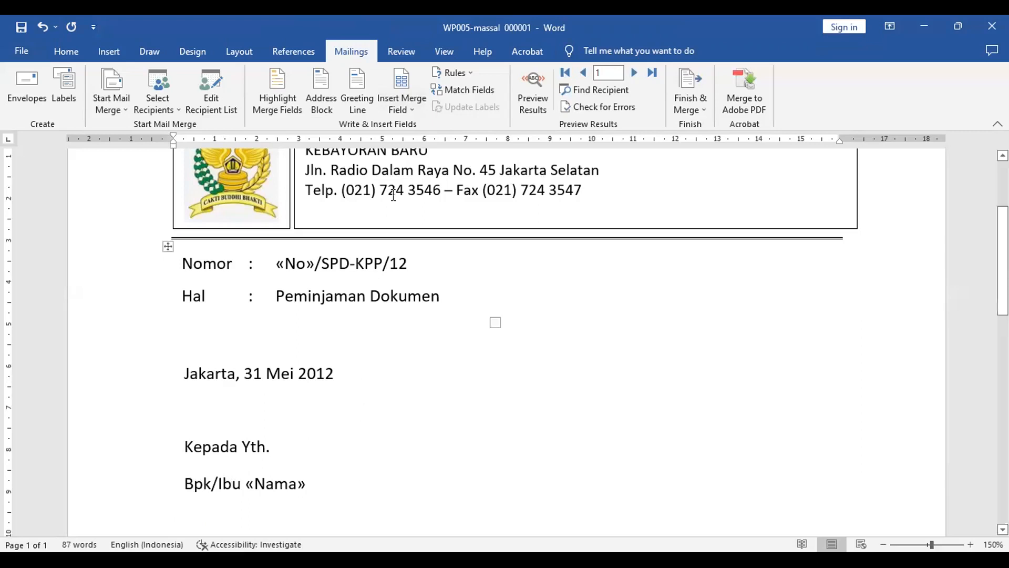
{"action": "left_click", "coordinate": [404, 108]}
{"action": "left_click", "coordinate": [426, 161]}
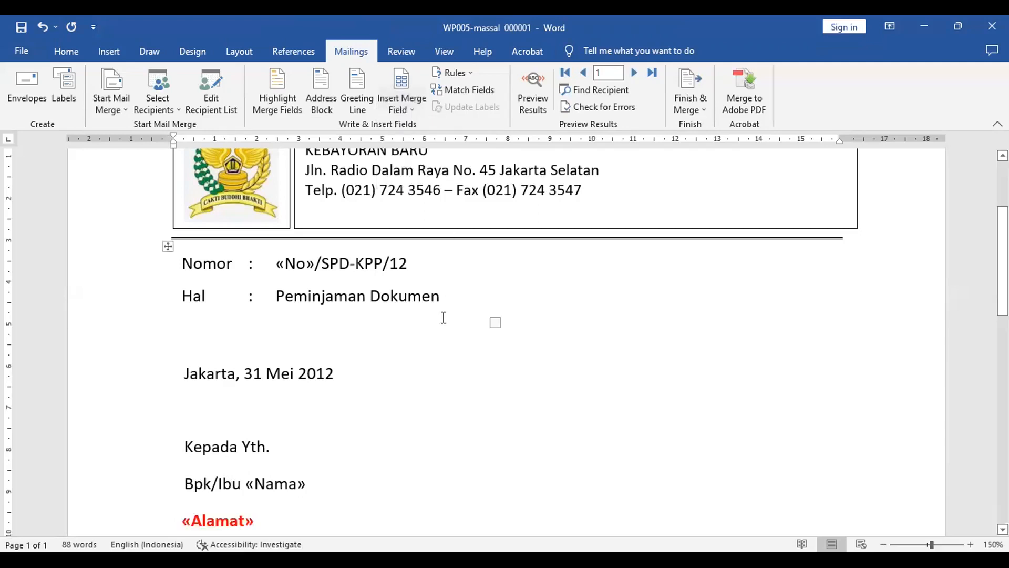
Replace the remaining red ellipsis below the Alamat field with the Kota_ merge field.
{"action": "scroll", "coordinate": [442, 318], "scroll_direction": "down", "scroll_amount": 4}
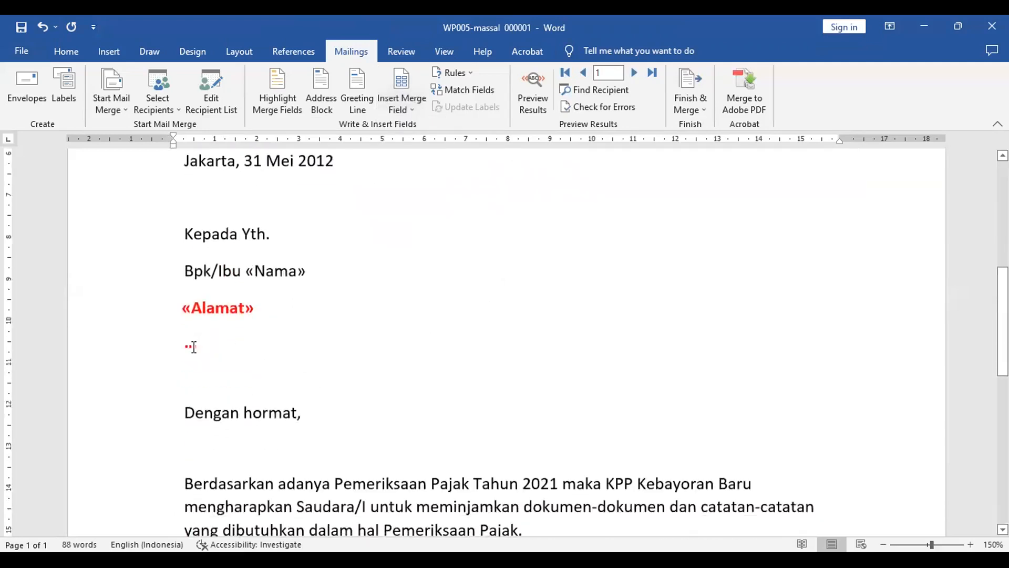
{"action": "left_click_drag", "start_coordinate": [203, 347], "coordinate": [188, 345]}
{"action": "left_click", "coordinate": [408, 109]}
{"action": "left_click", "coordinate": [424, 179]}
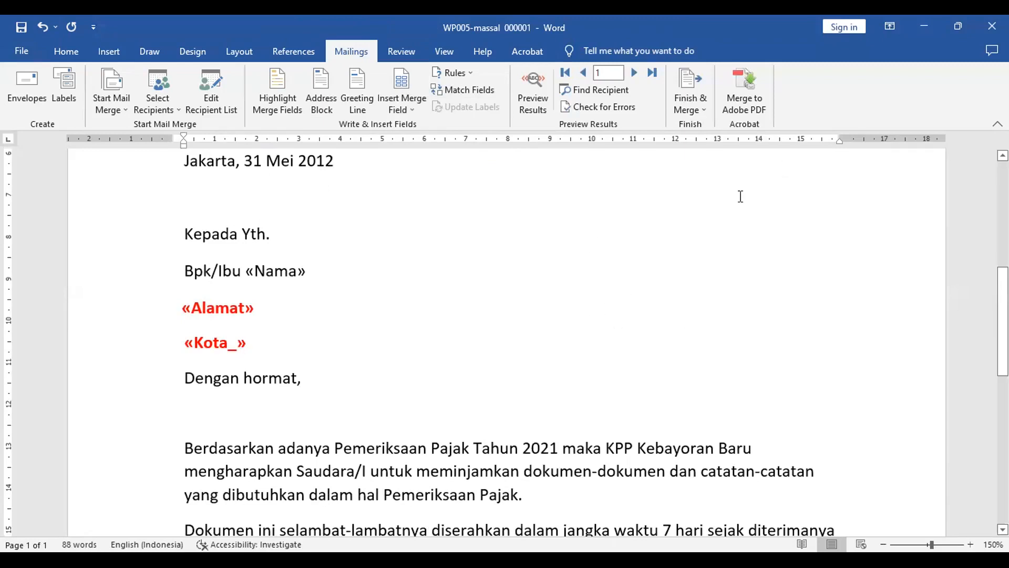
Preview the merged letter for records 1 through 4, check the first and last again, and turn the preview off.
{"action": "left_click", "coordinate": [535, 84]}
{"action": "scroll", "coordinate": [349, 278], "scroll_direction": "up", "scroll_amount": 2}
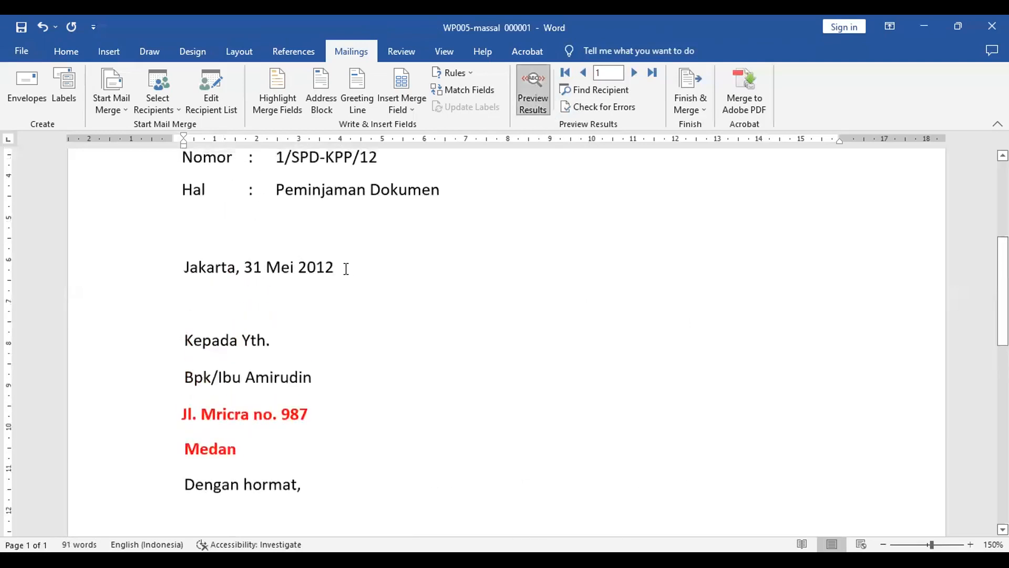
{"action": "scroll", "coordinate": [339, 266], "scroll_direction": "up", "scroll_amount": 1}
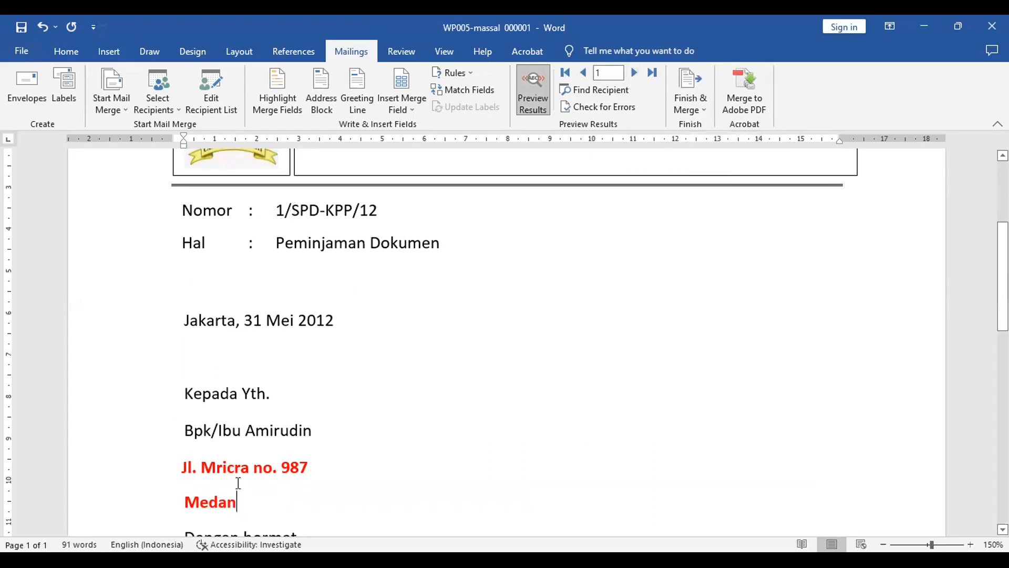
{"action": "left_click", "coordinate": [635, 74]}
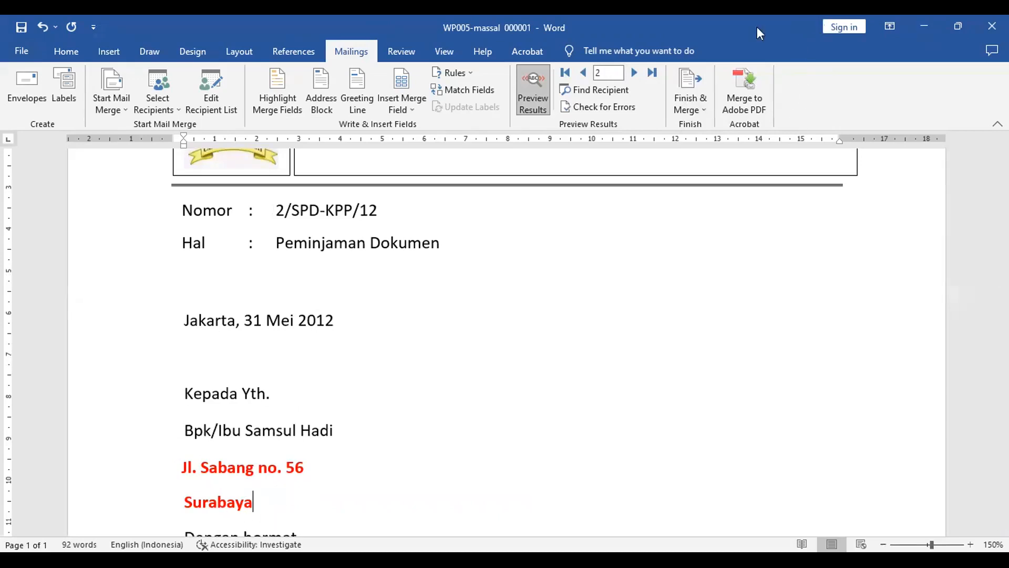
{"action": "left_click", "coordinate": [636, 72]}
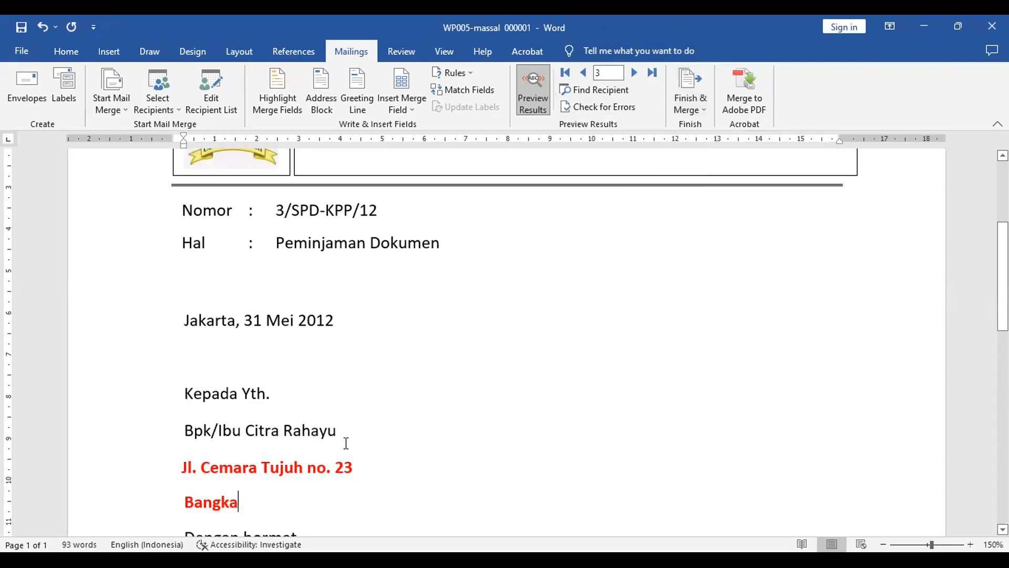
{"action": "left_click", "coordinate": [633, 73]}
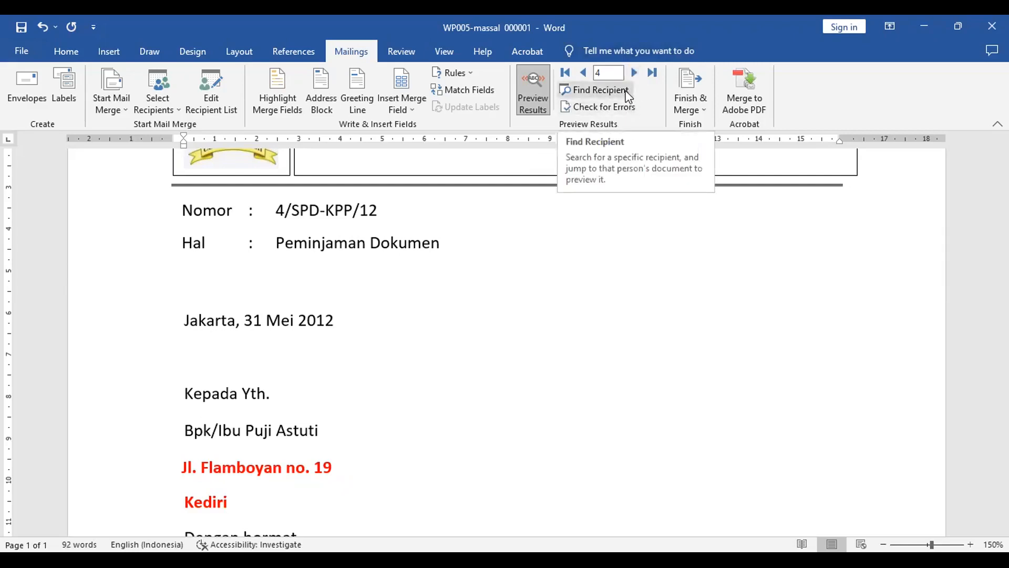
{"action": "left_click", "coordinate": [565, 74]}
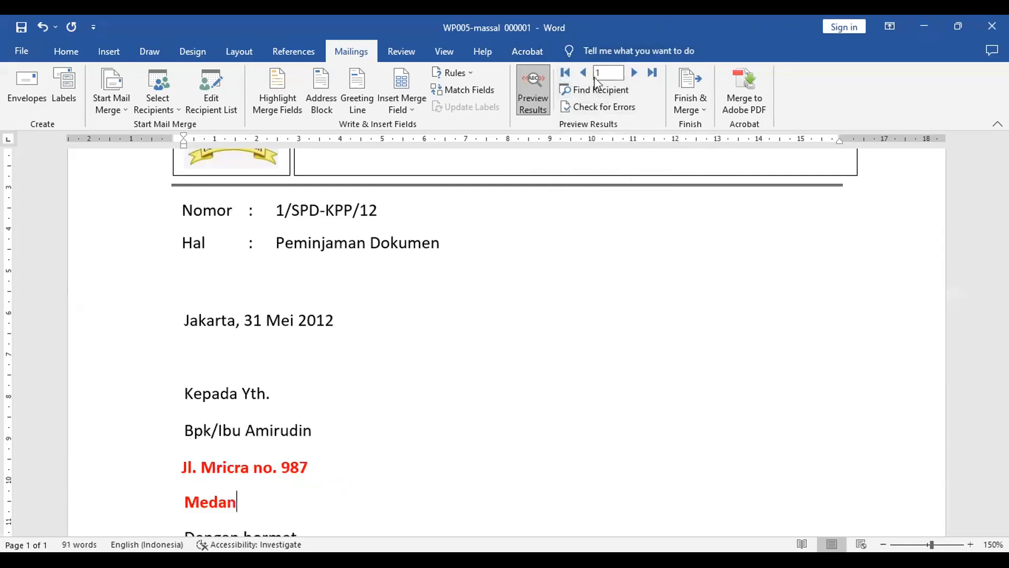
{"action": "left_click", "coordinate": [653, 75]}
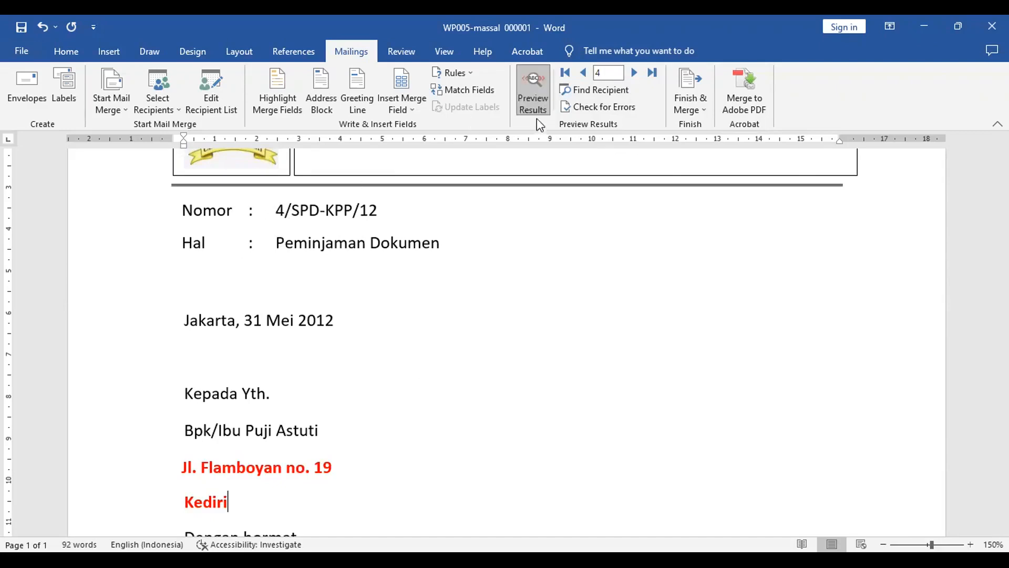
{"action": "left_click", "coordinate": [541, 89]}
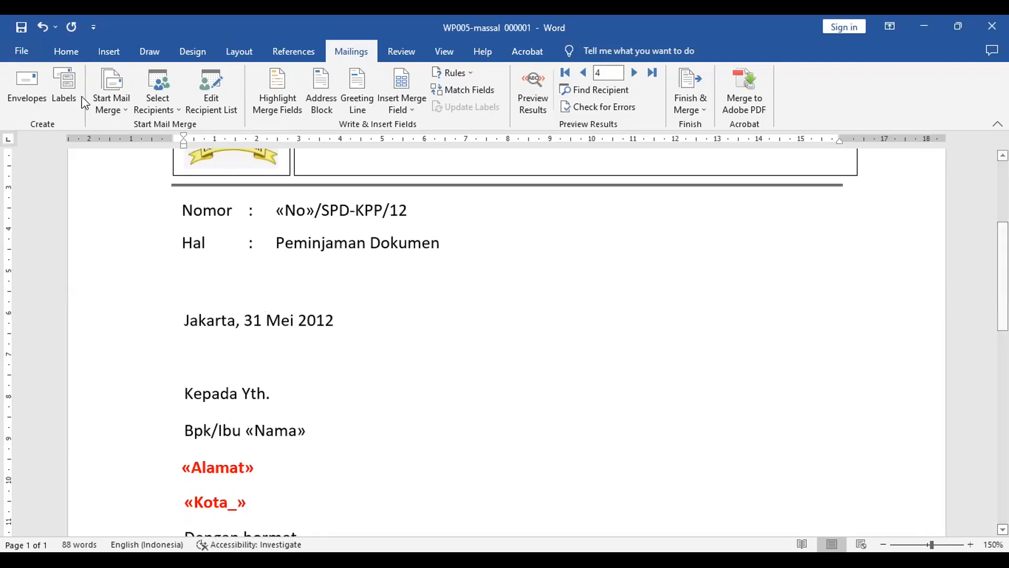
Save the WP005-massal 000001 letter, and switch to the WP005-data massal 000001 document and save it too.
{"action": "left_click", "coordinate": [23, 26]}
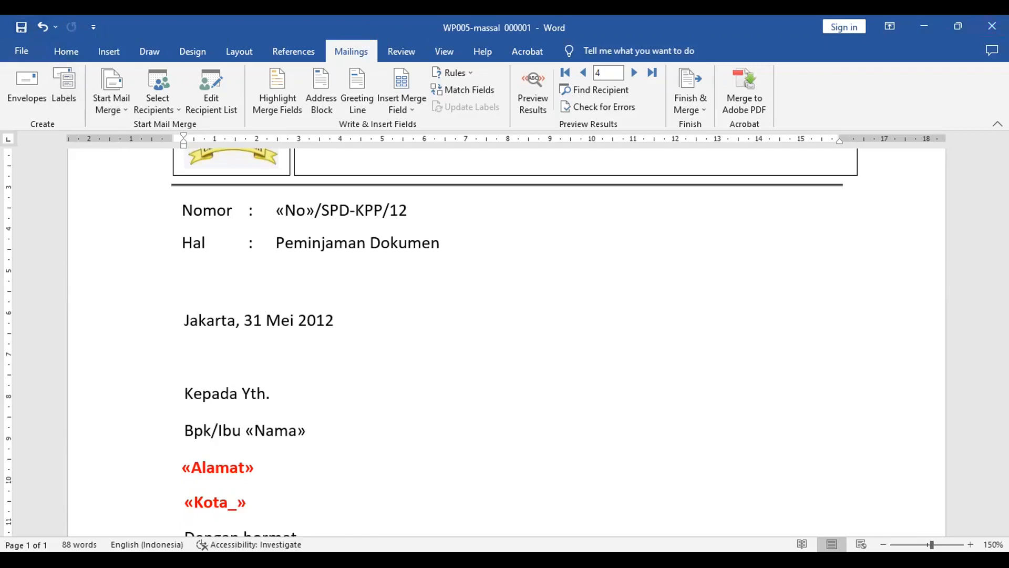
{"action": "key", "text": "alt+Tab"}
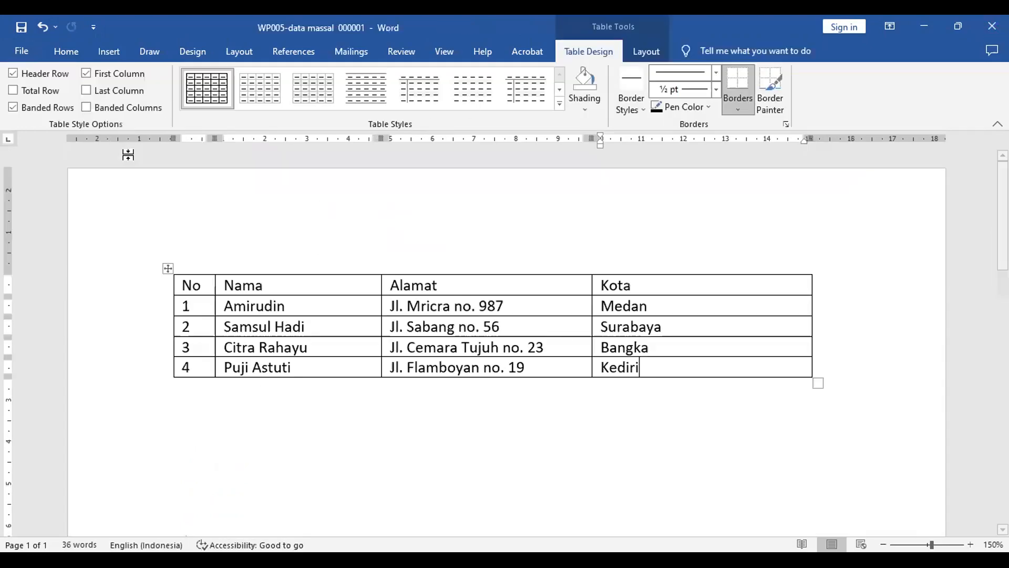
{"action": "left_click", "coordinate": [22, 53]}
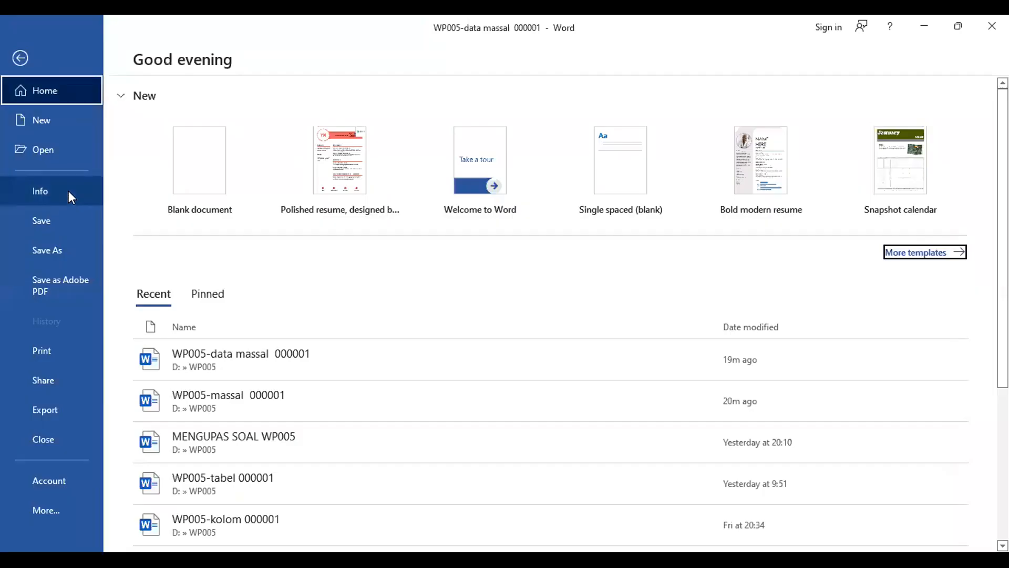
{"action": "left_click", "coordinate": [49, 220]}
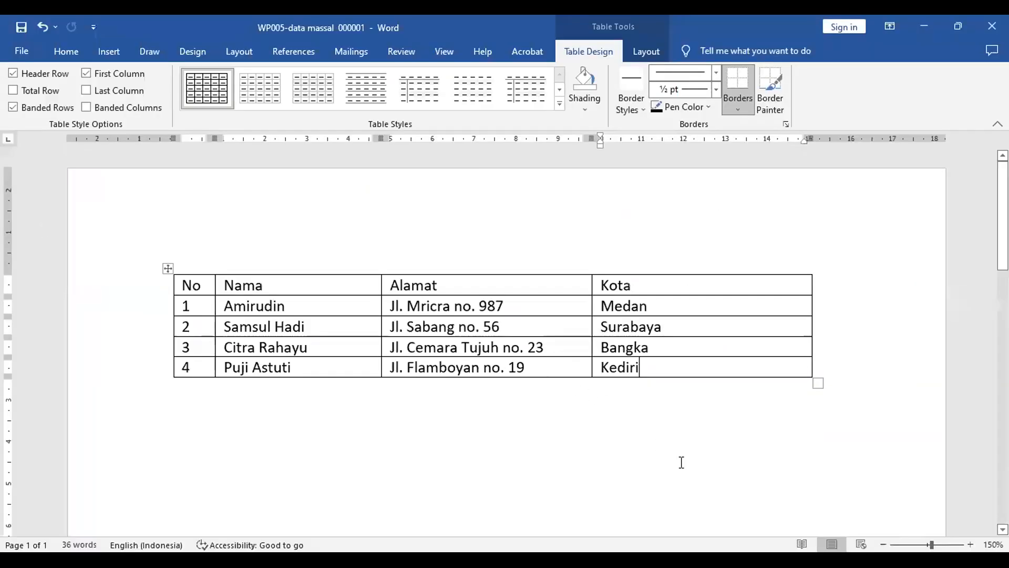